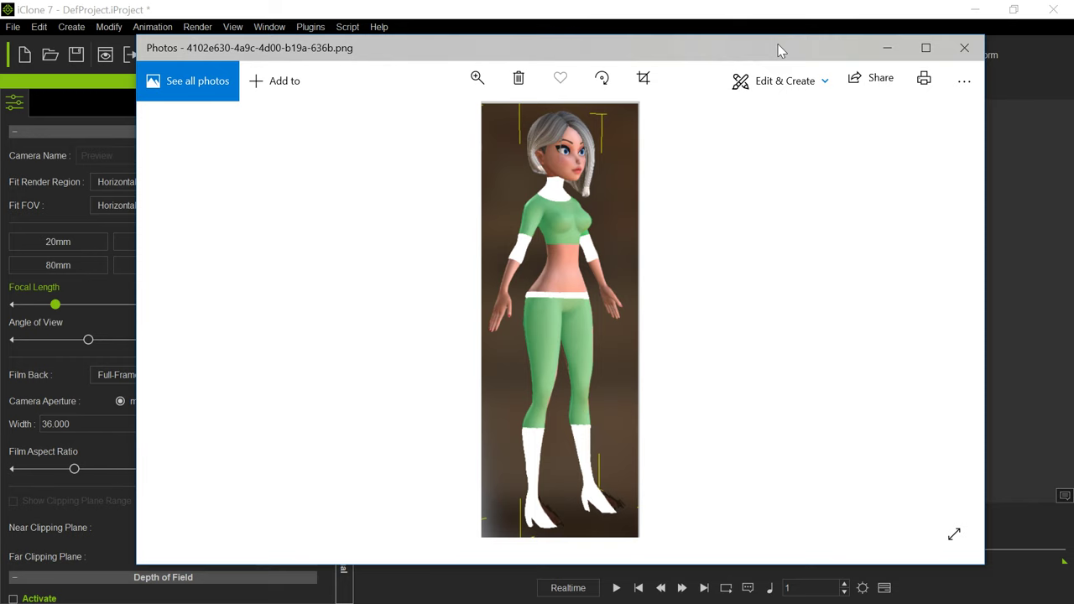
Step: Review the reference outfit picture and the Genesis 2 Female scene hierarchy with the Ultra Bodysuit in DAZ Studio
drag(778, 51, 0, 25)
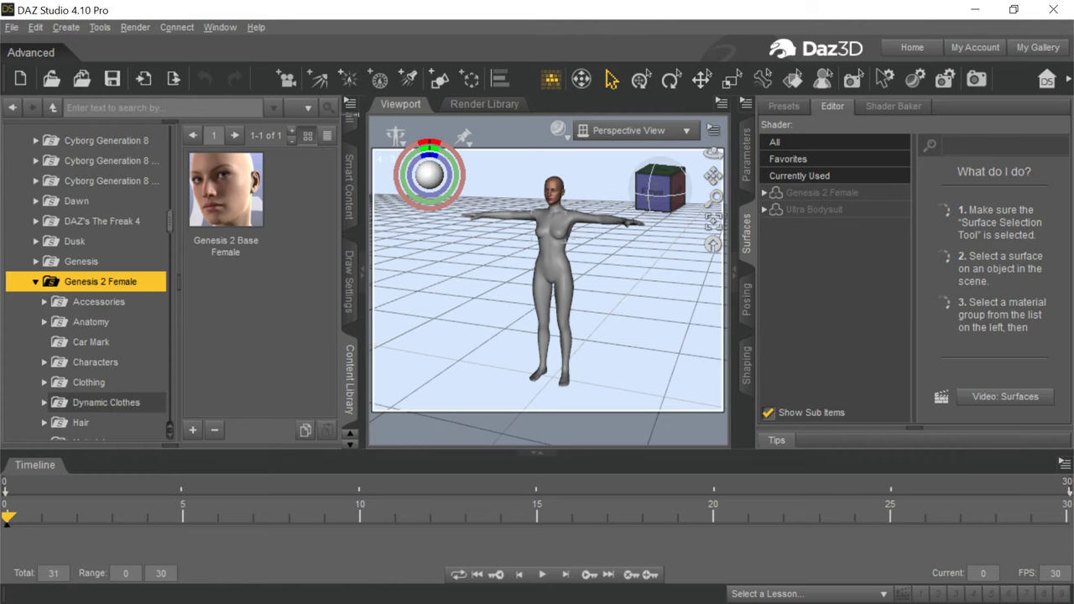
drag(0, 260, 315, 236)
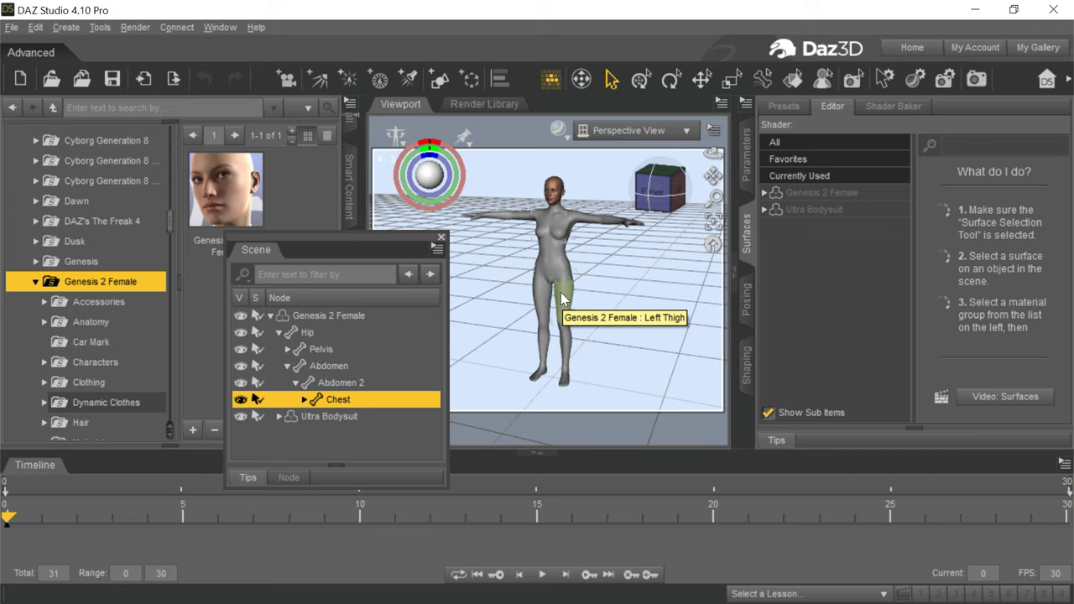
drag(362, 233, 0, 248)
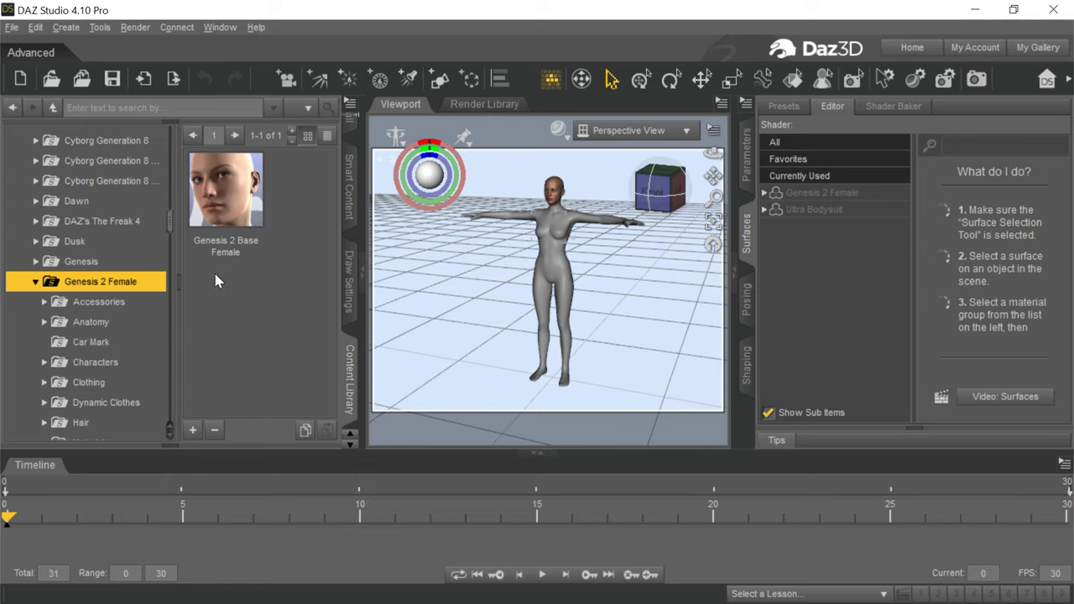
click(973, 10)
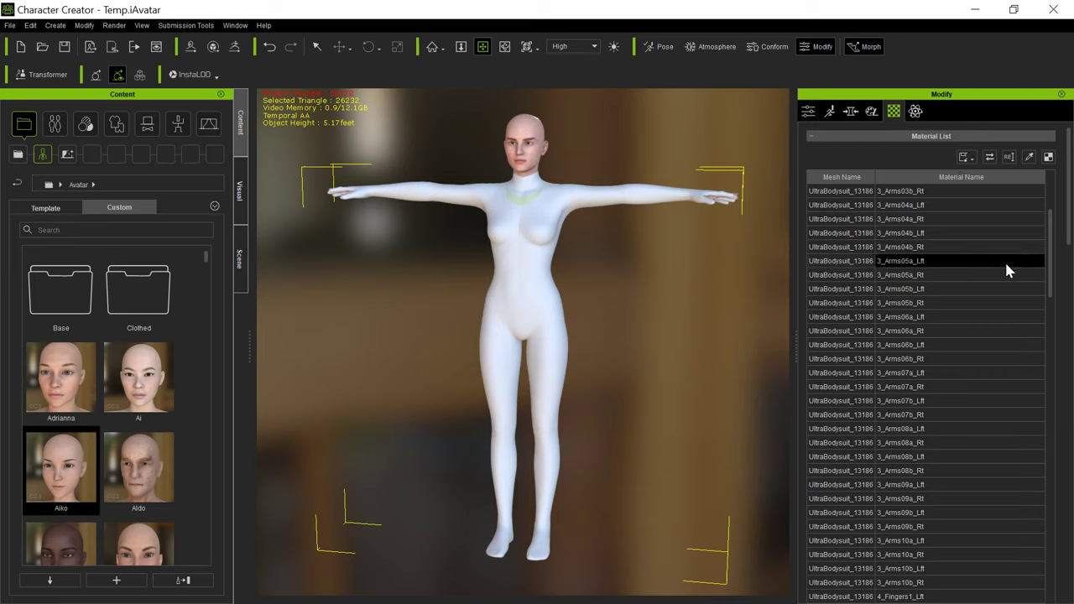
Step: Review the bodysuit's material list in Character Creator and send the character to iClone
drag(1049, 272, 1030, 225)
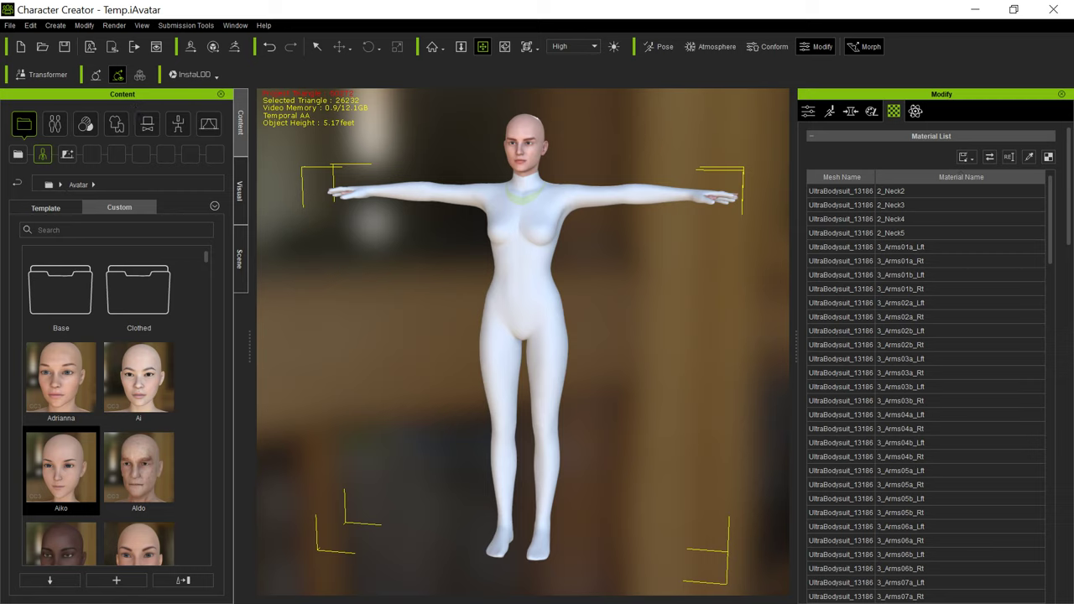
click(10, 25)
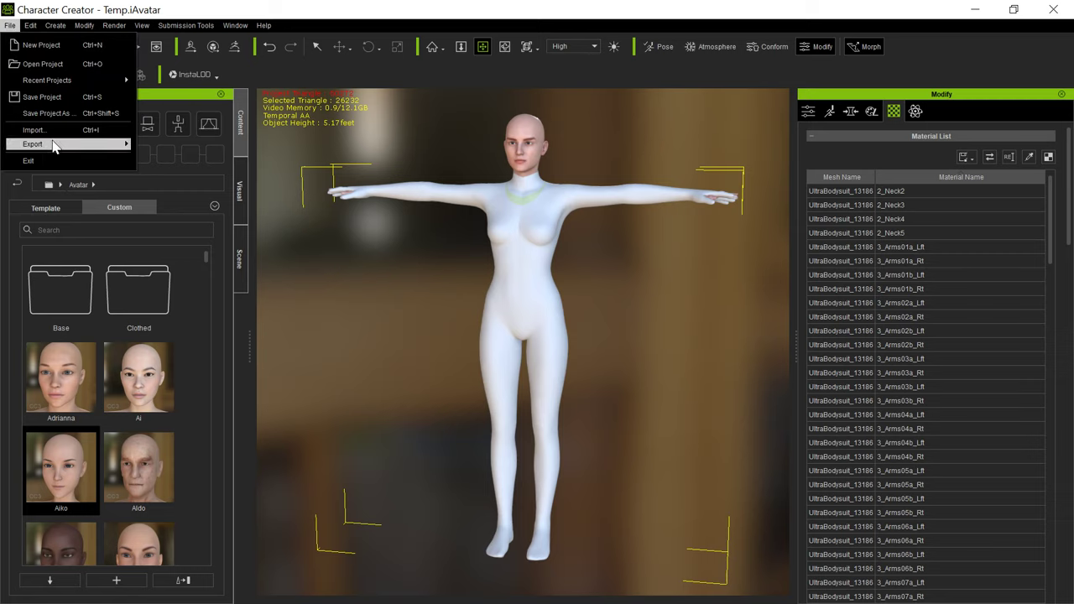
mouse_move(55, 144)
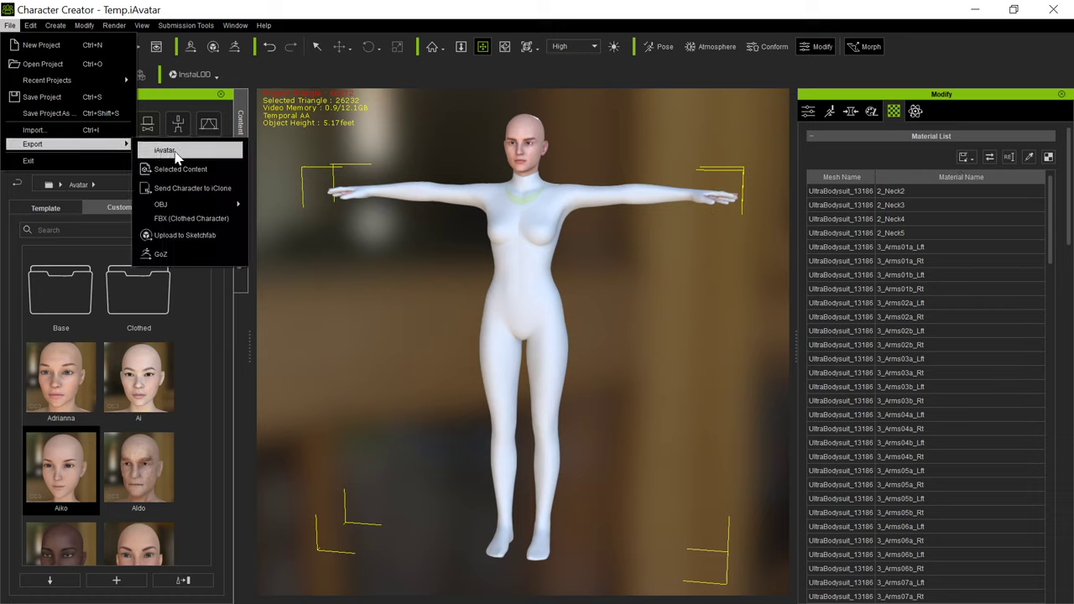
click(183, 188)
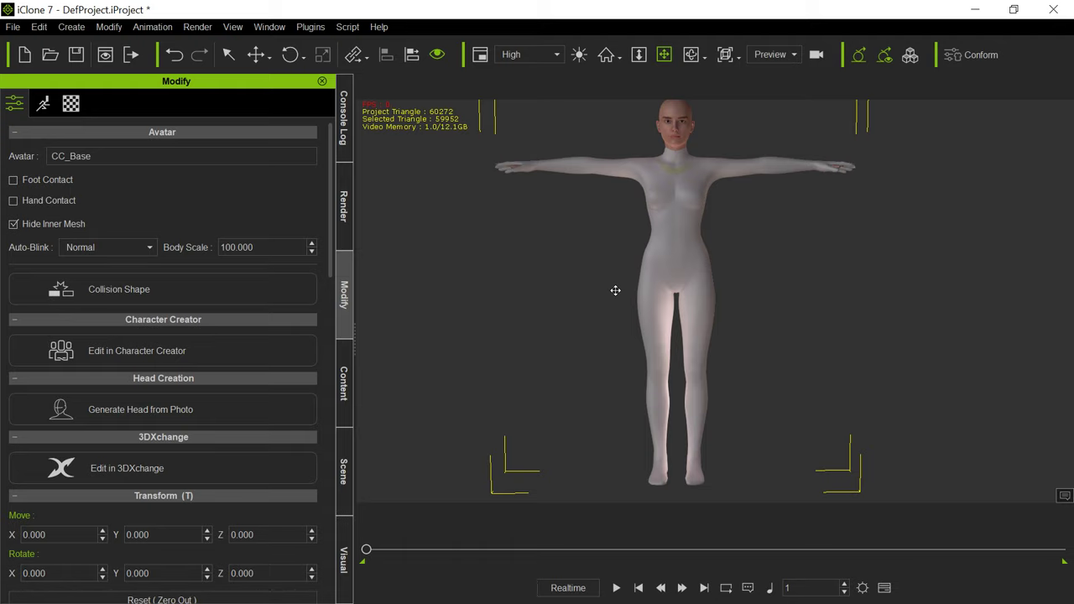
Step: Select the avatar's bodysuit and show its material list sorted by material name in descending order
drag(555, 234, 569, 238)
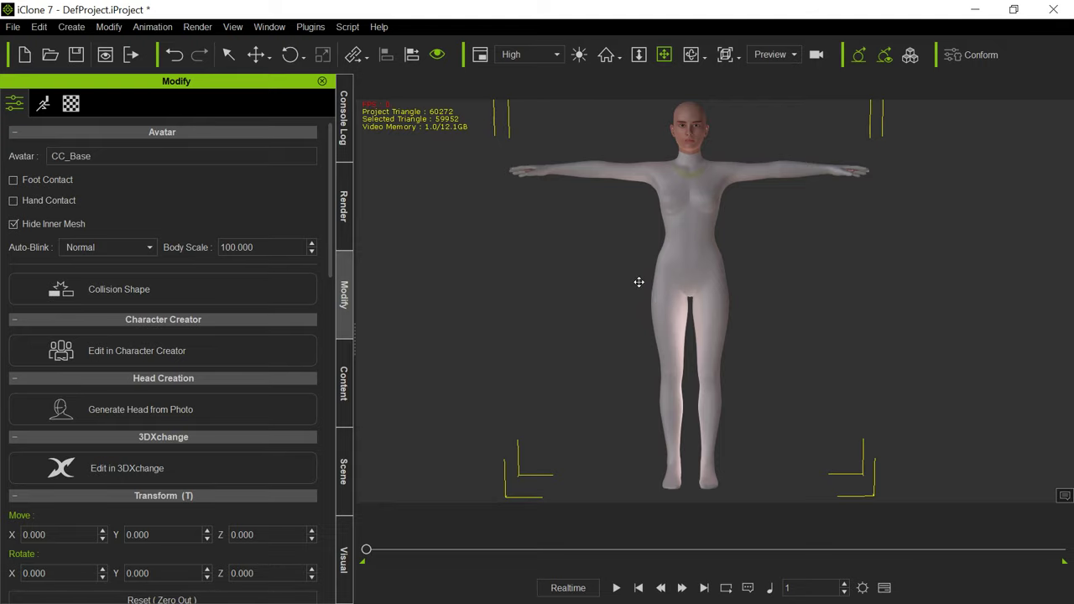
key(q)
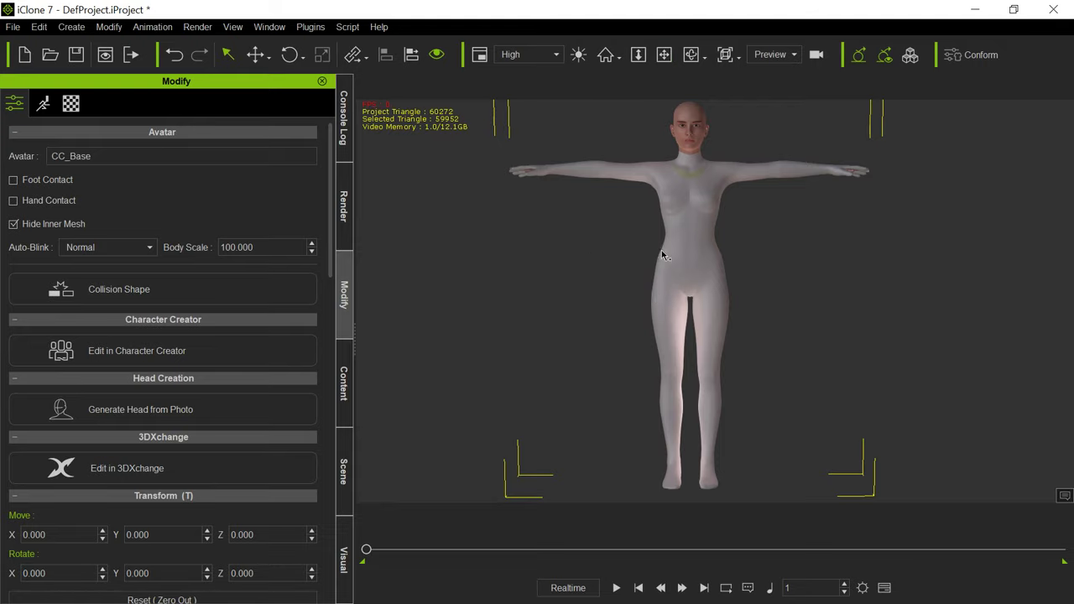
click(682, 251)
click(682, 251)
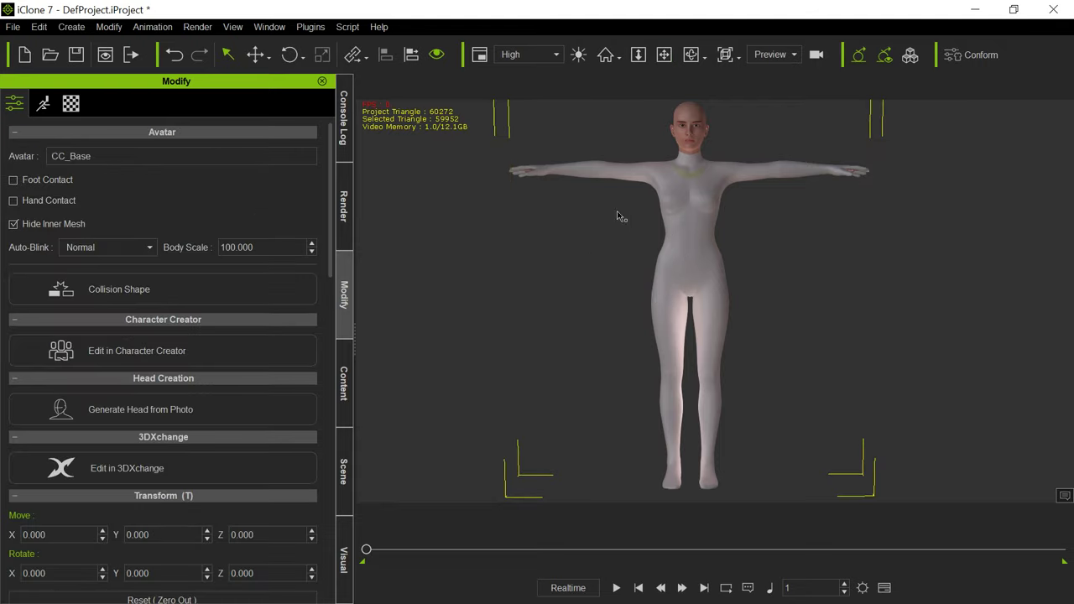
click(684, 292)
click(72, 102)
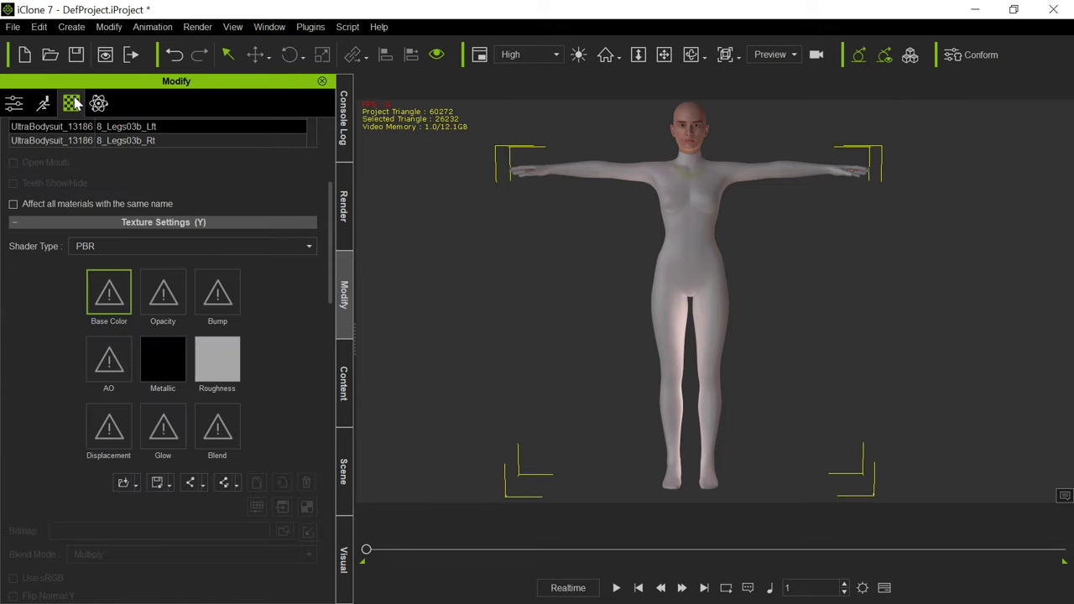
scroll(336, 233, up, 5)
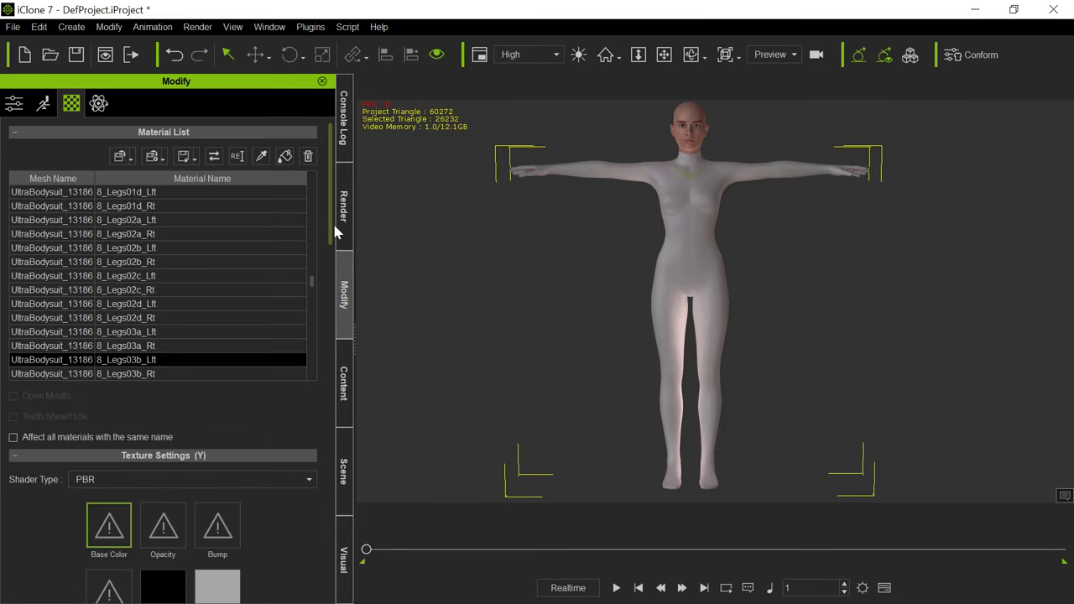
click(201, 179)
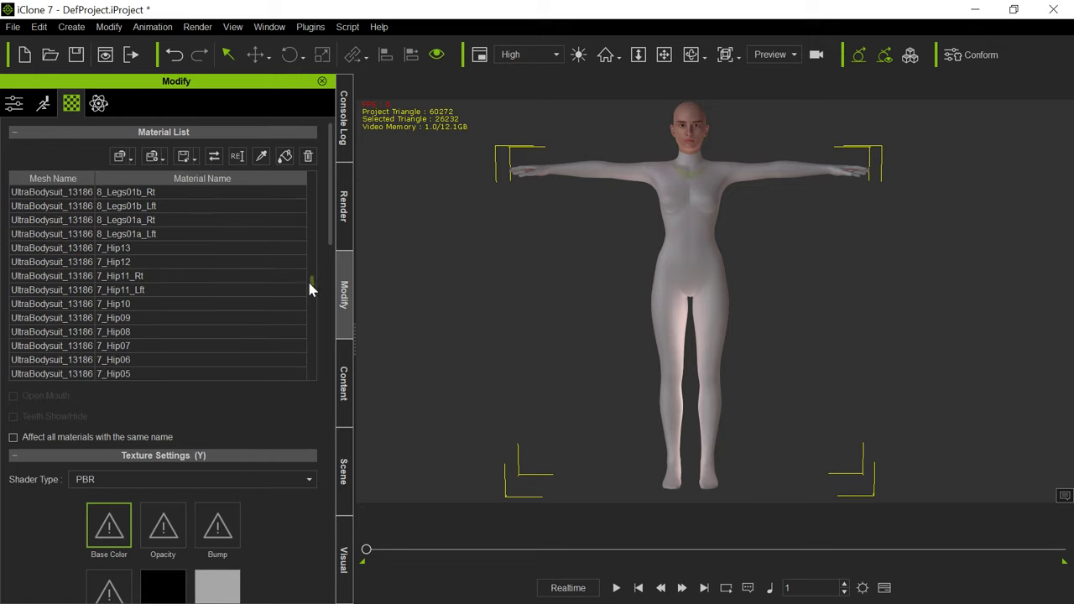
drag(313, 283, 313, 384)
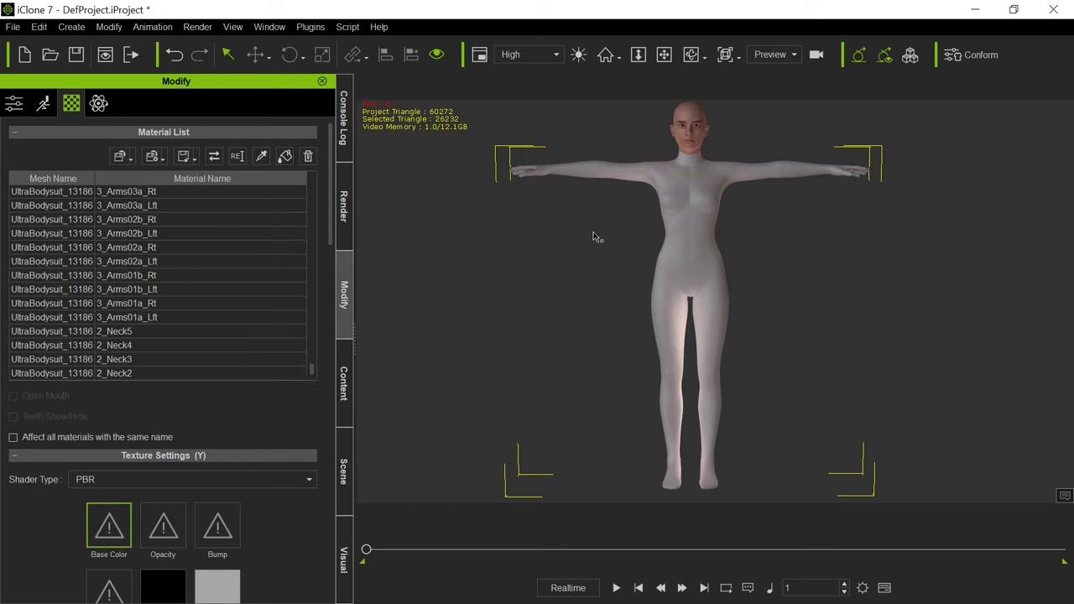
Step: Check the reference outfit picture and pick the 5_Chest02 material on the bodysuit's upper chest
drag(0, 69, 374, 69)
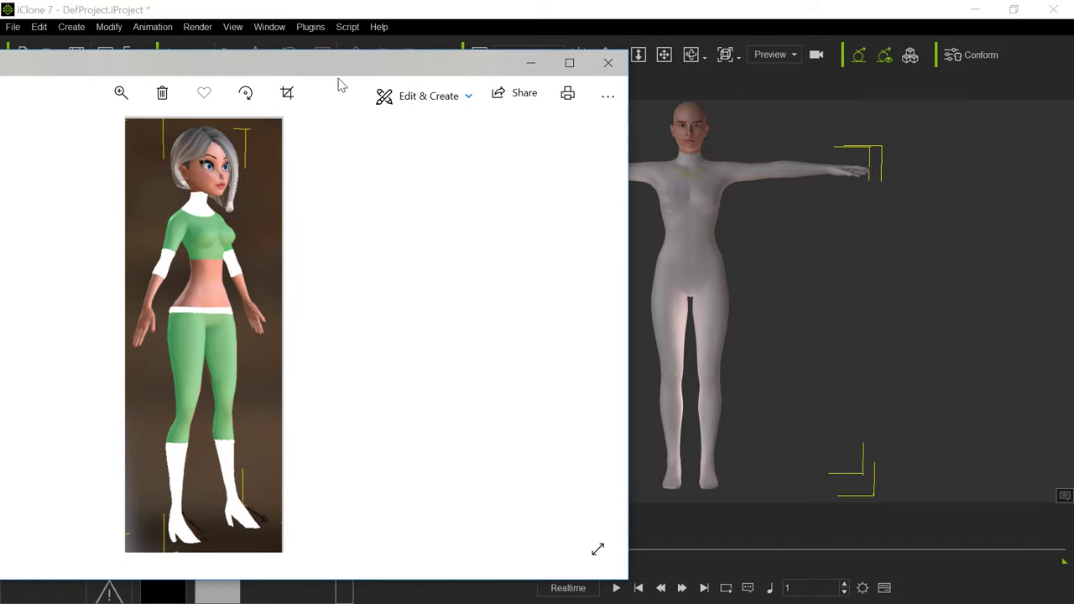
drag(350, 67, 0, 73)
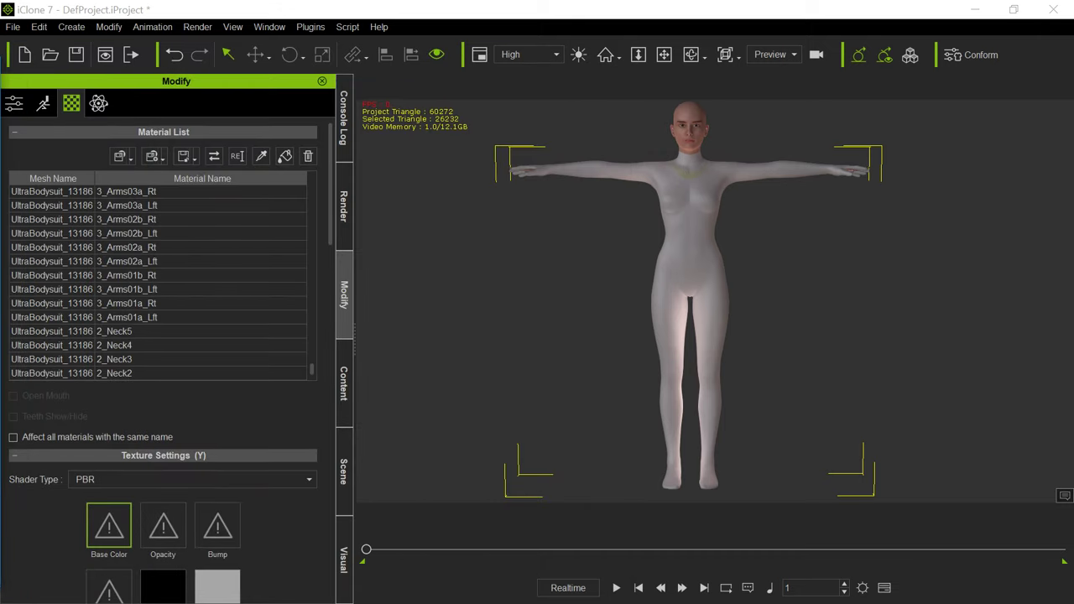
click(259, 159)
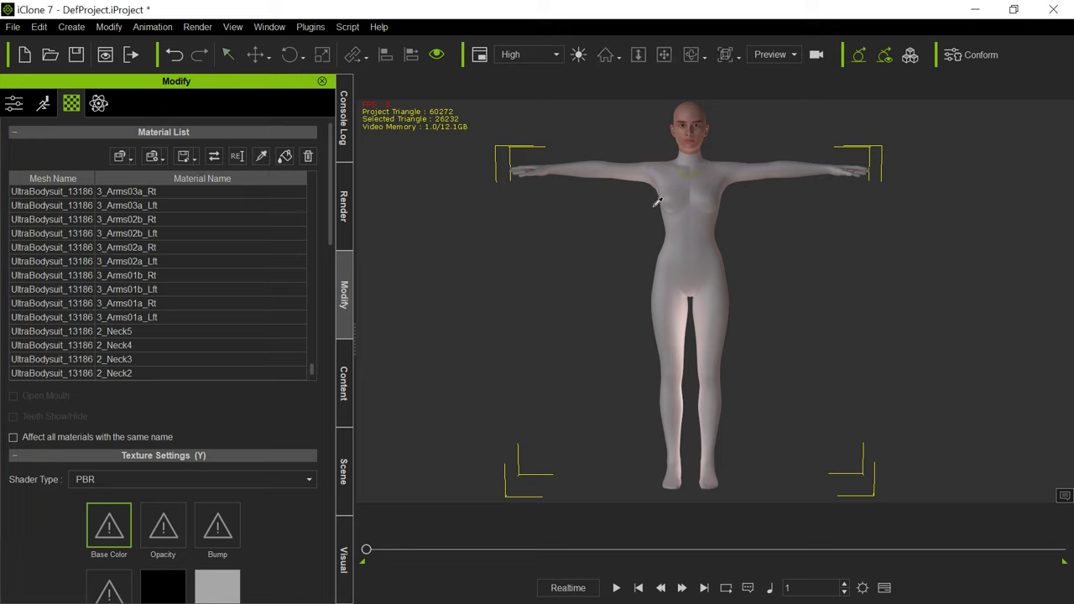
click(699, 176)
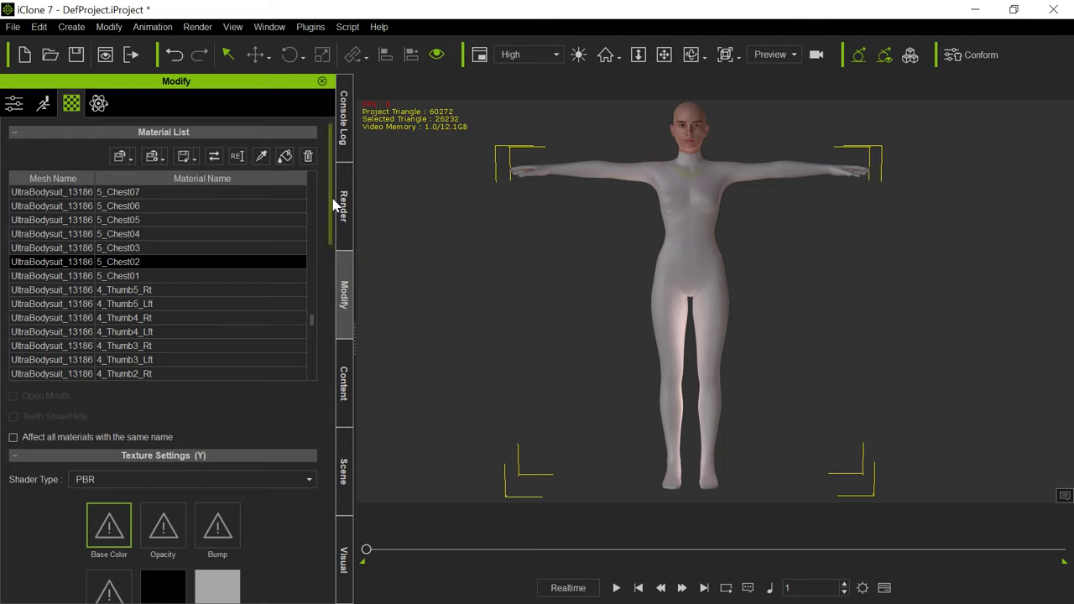
drag(328, 197, 342, 396)
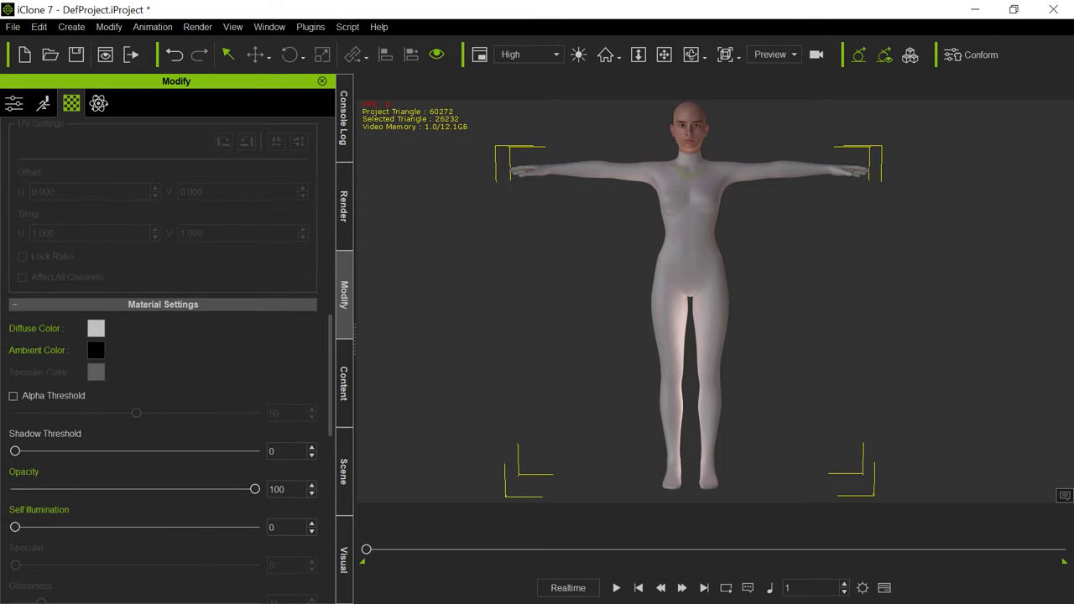
Step: Set the diffuse color of the 5_Chest02 material to green #5ec066, matching the top in the reference picture
drag(0, 93, 262, 57)
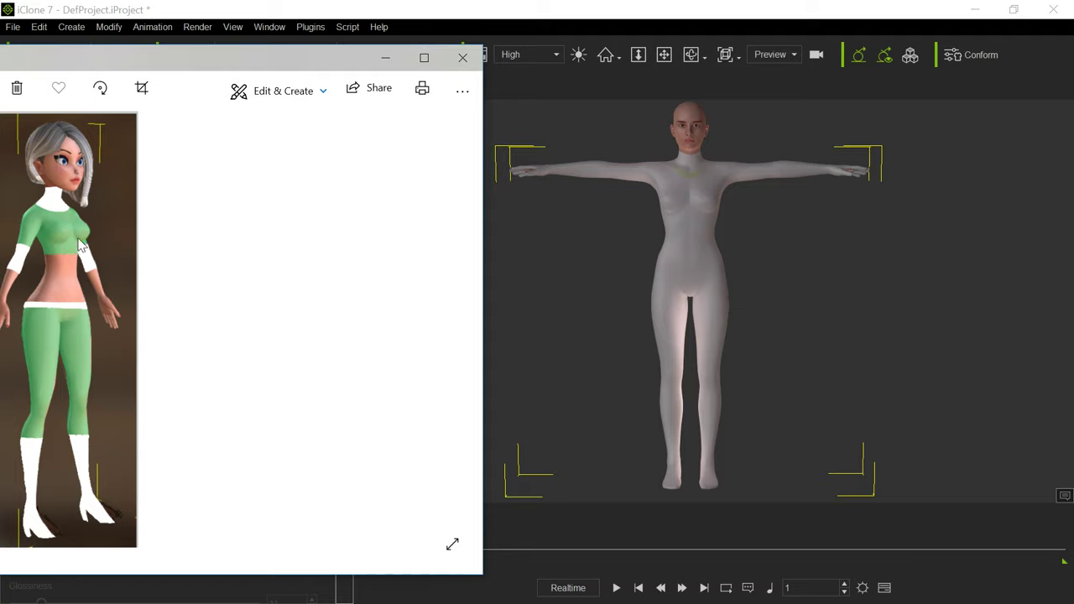
drag(257, 58, 0, 59)
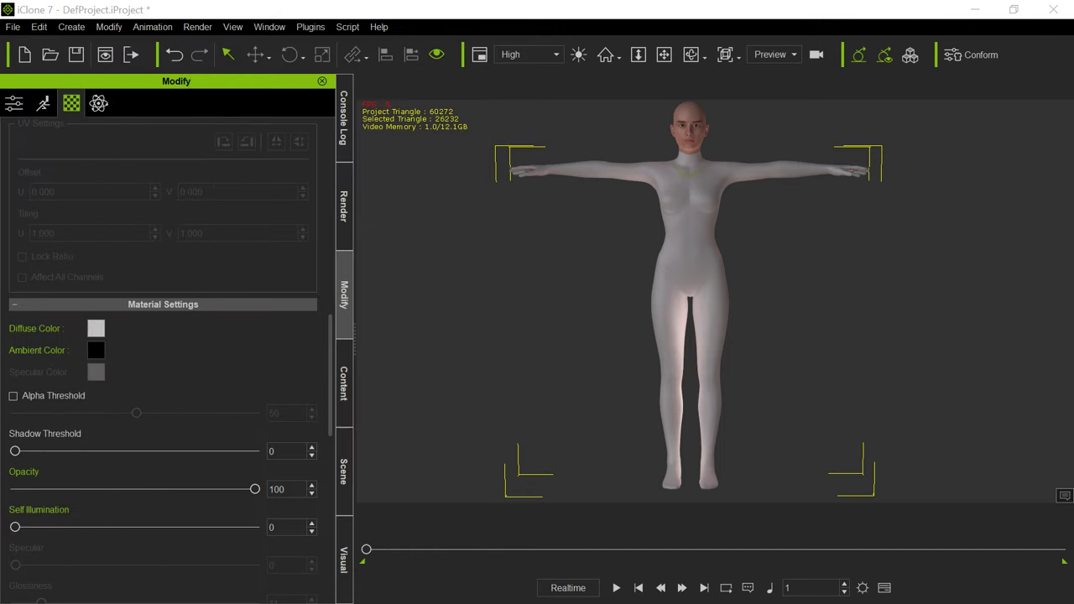
click(95, 332)
drag(558, 252, 580, 249)
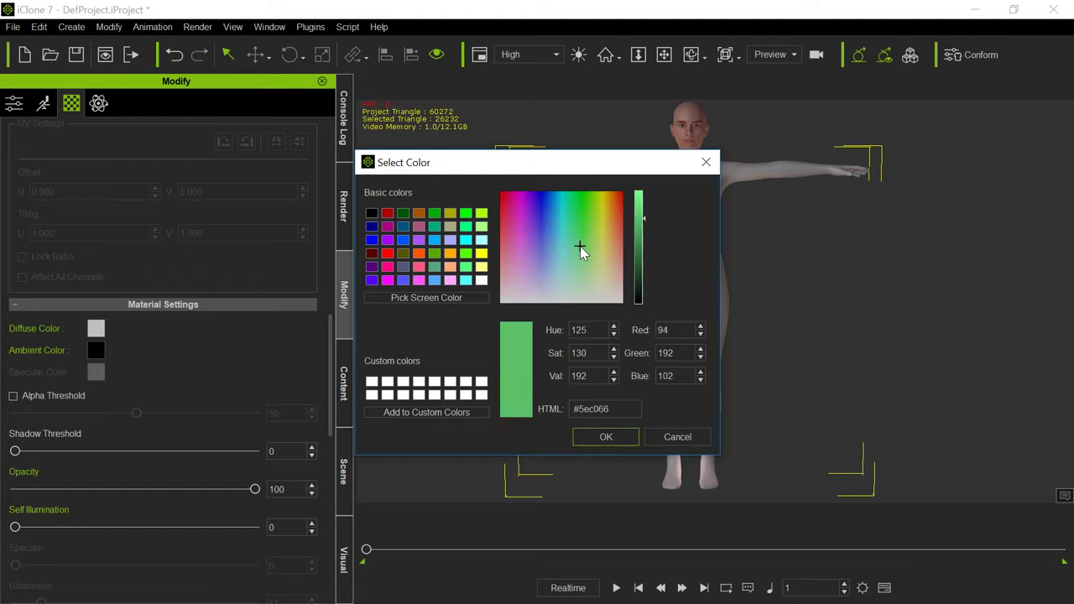
click(618, 443)
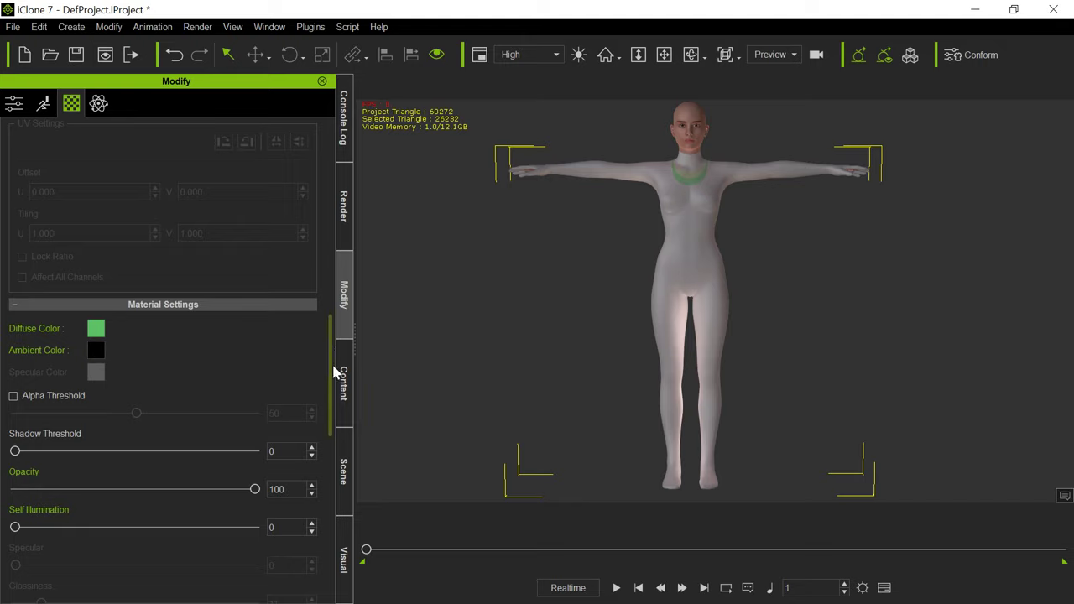
Step: Apply the green 5_Chest02 material to further strips across the middle of the bodysuit's chest
drag(333, 371, 338, 136)
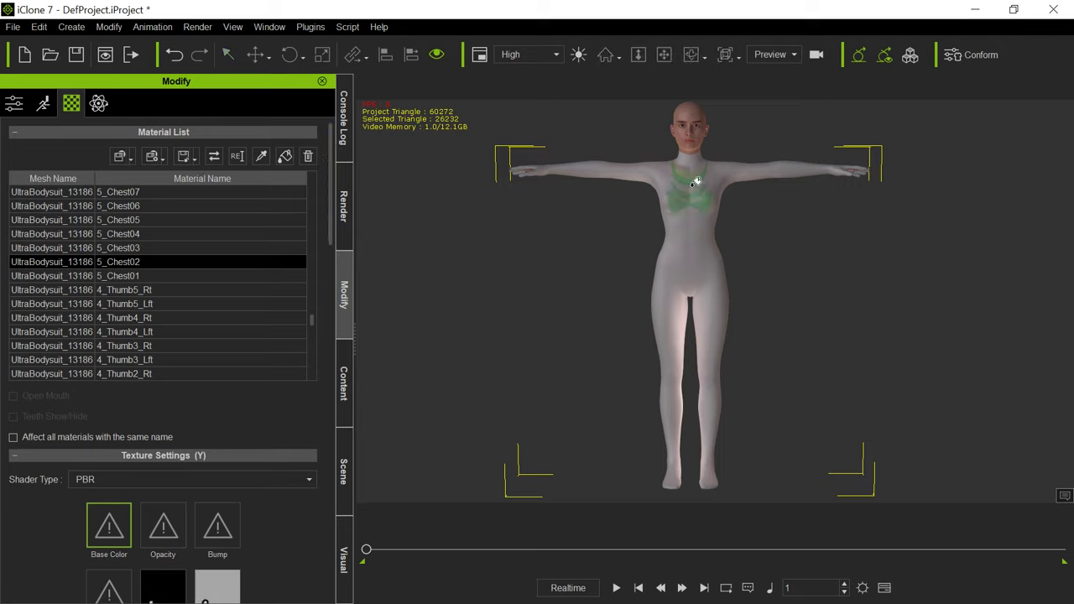
click(695, 196)
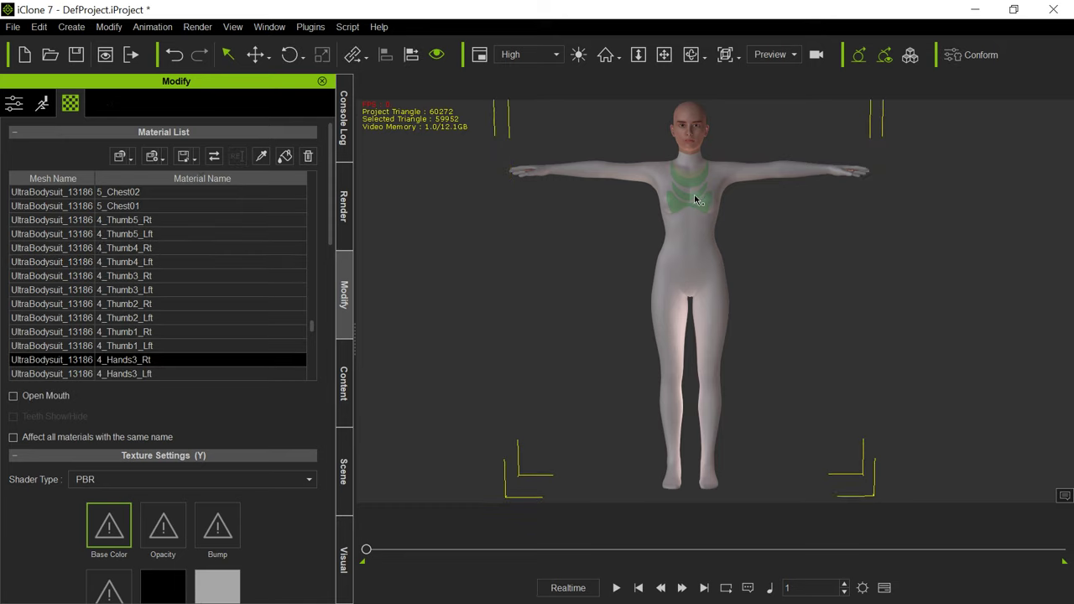
click(284, 156)
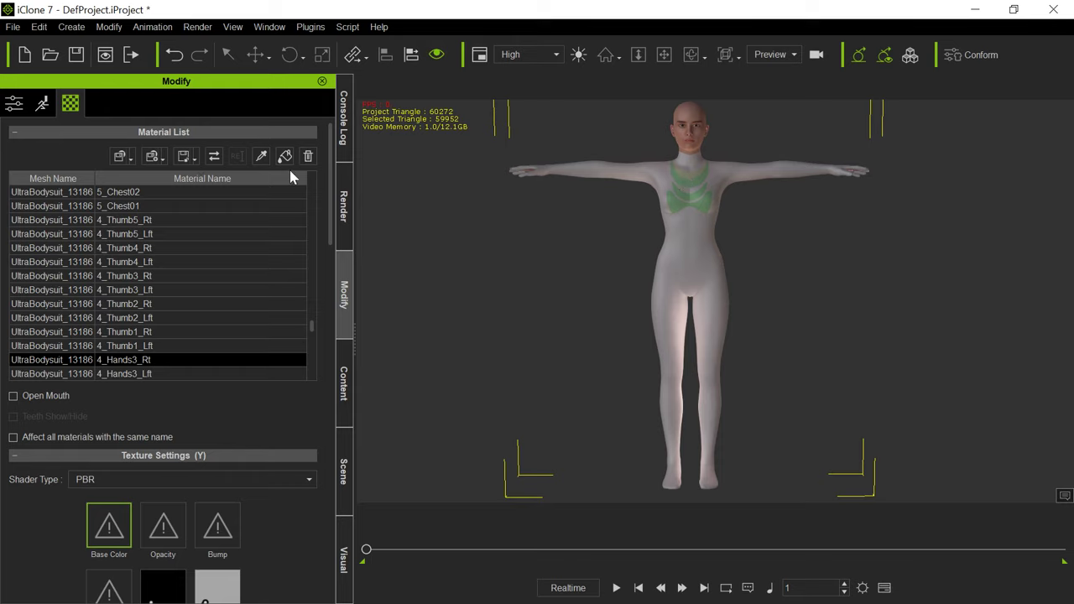
click(694, 253)
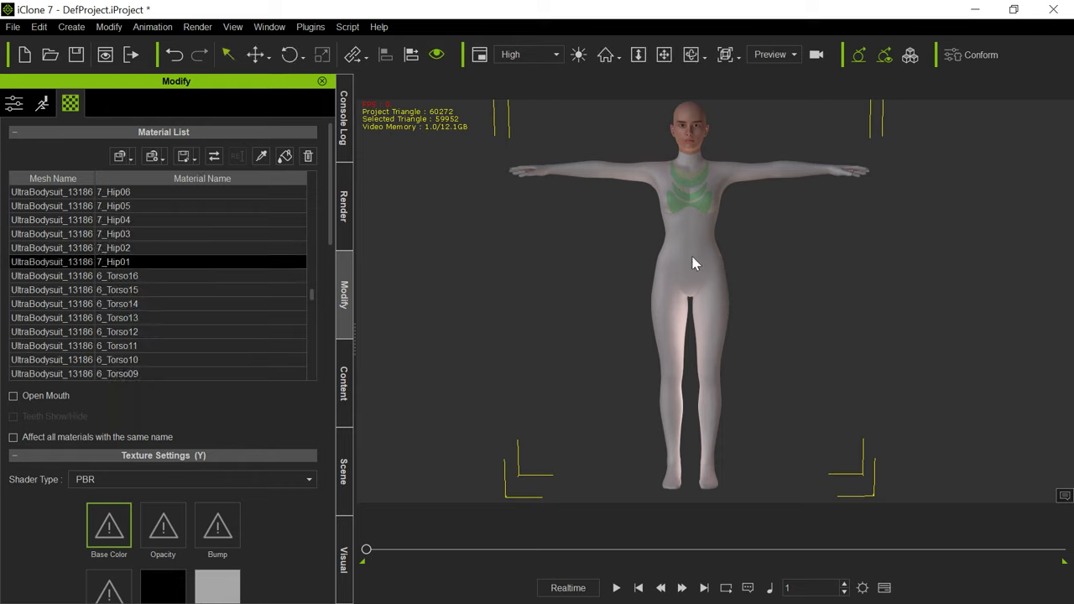
Step: Sample the green 5_Chest16 material and apply it to the remaining chest and shoulder sections
click(261, 156)
click(683, 197)
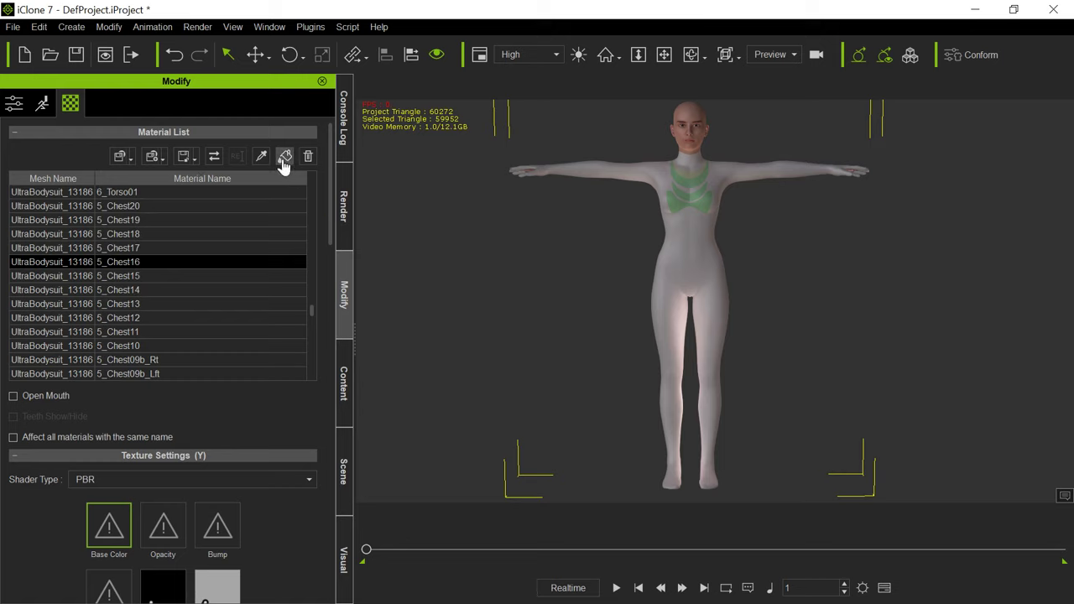
click(284, 157)
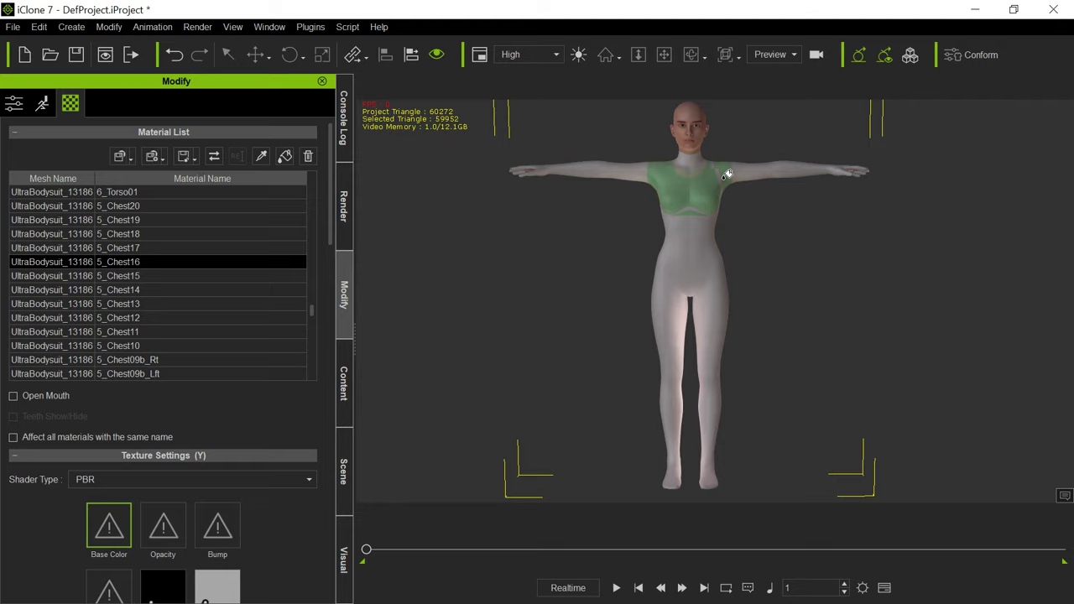
Step: Sample the green 5_Chest04 material and fill the remaining gaps under the bust and at the shoulder
scroll(732, 185, up, 5)
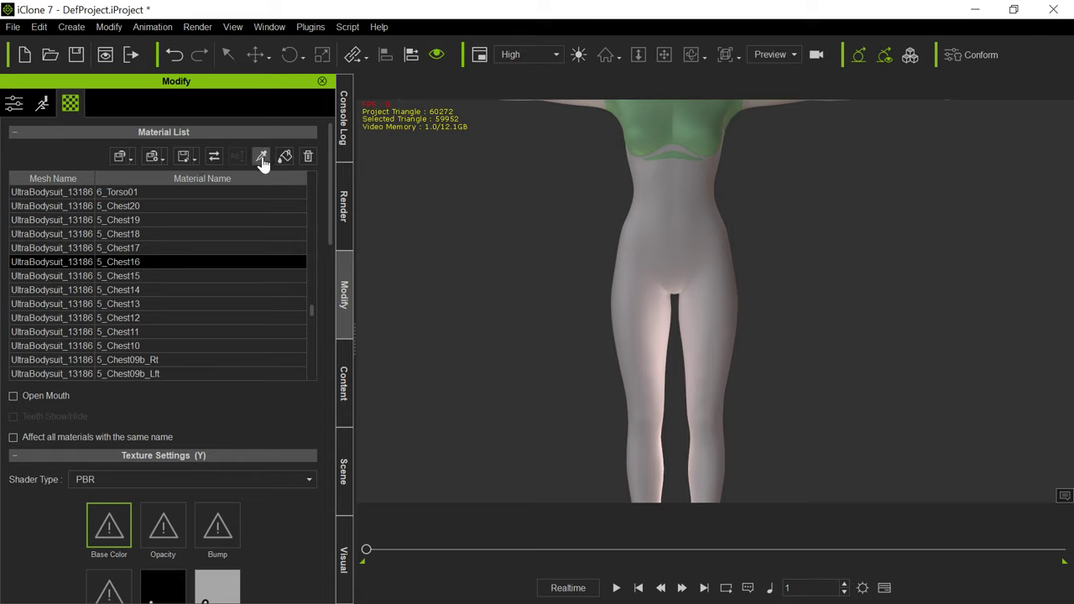
click(636, 126)
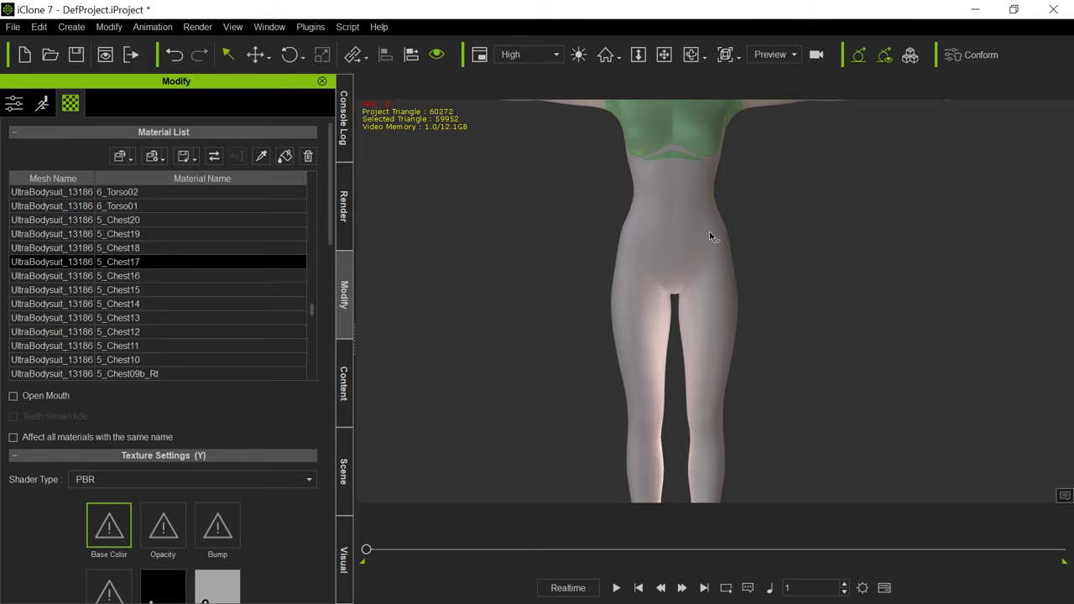
key(x)
drag(784, 211, 758, 411)
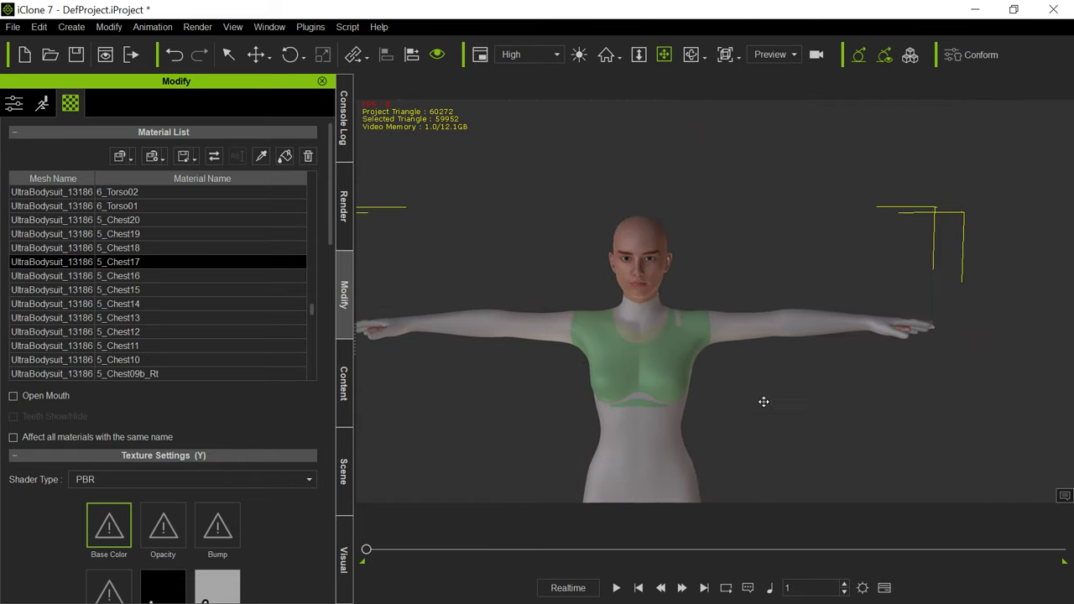
scroll(763, 402, up, 3)
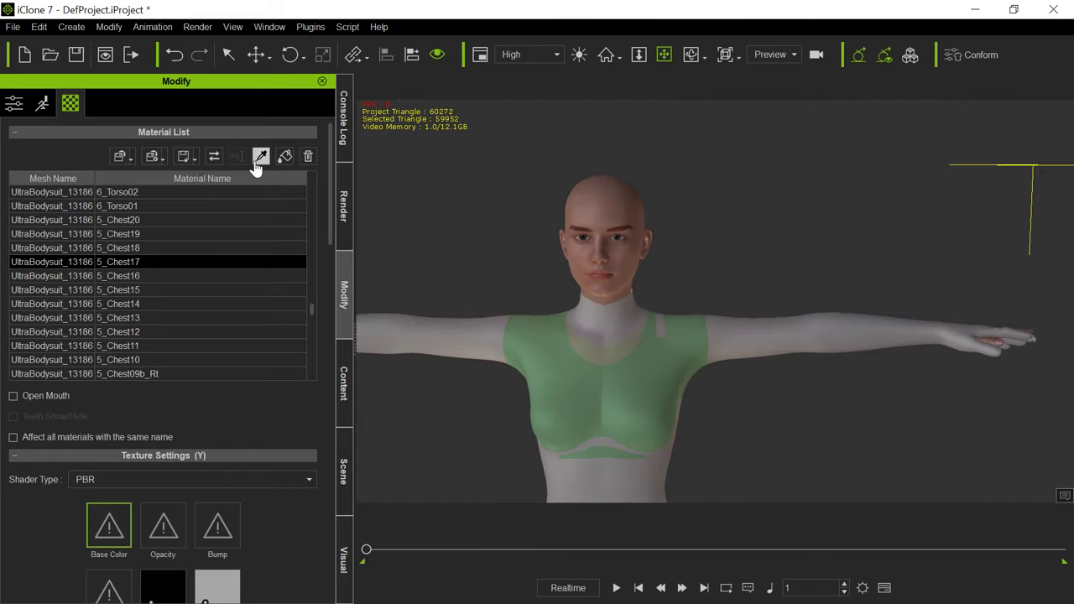
click(258, 159)
click(595, 398)
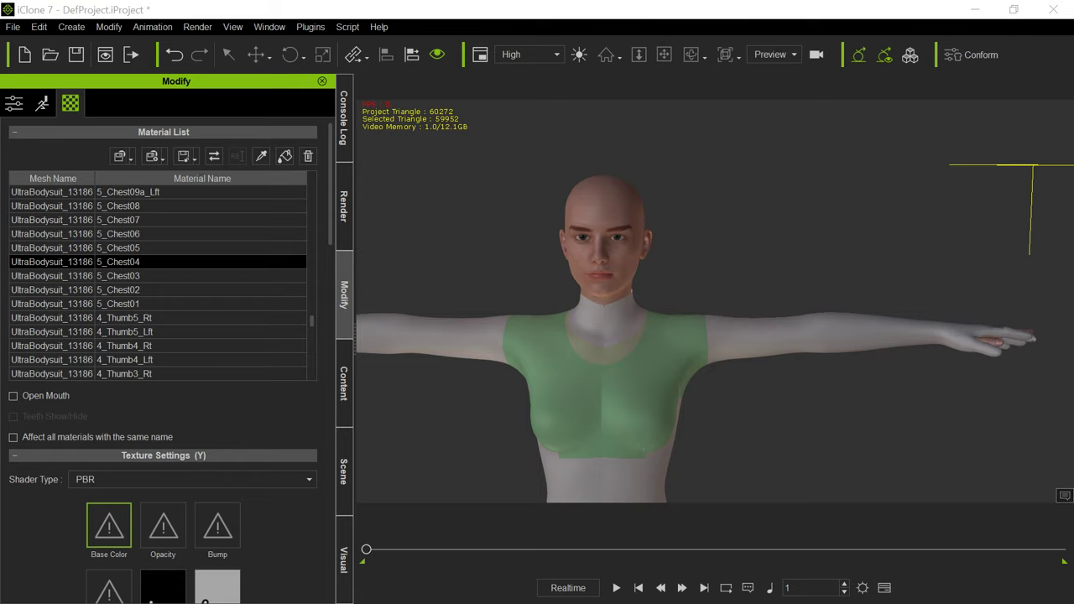
Step: Compare with the reference picture, then sample the green 5_Chest06 material and fill the unpainted bodysuit sections below the armpit
drag(0, 84, 329, 78)
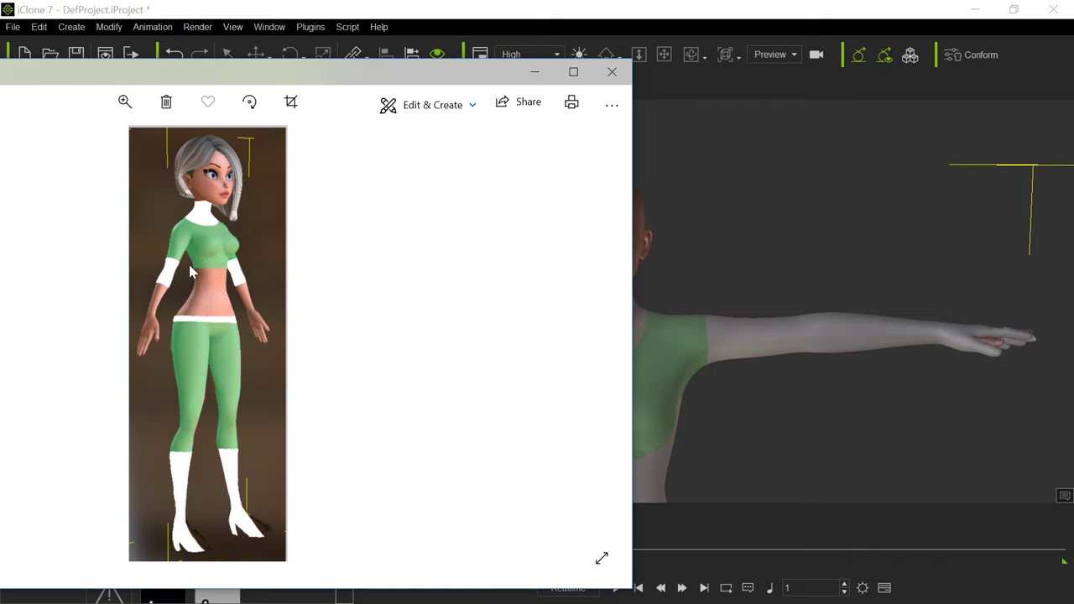
key(alt+Tab)
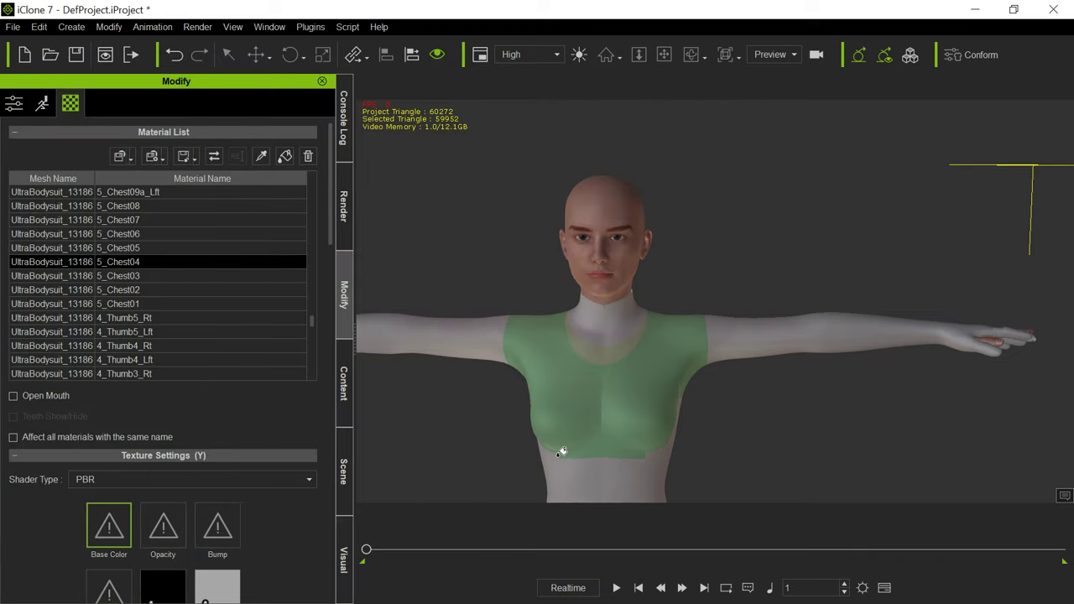
click(262, 161)
click(593, 435)
right_drag(835, 427, 503, 400)
right_drag(589, 403, 705, 343)
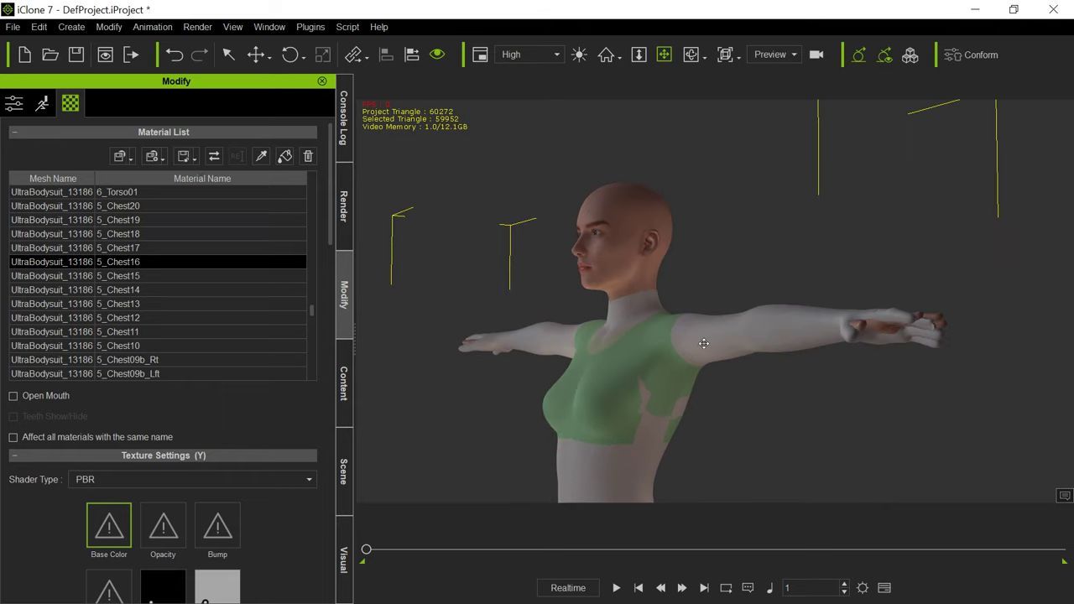
drag(705, 343, 741, 309)
click(263, 159)
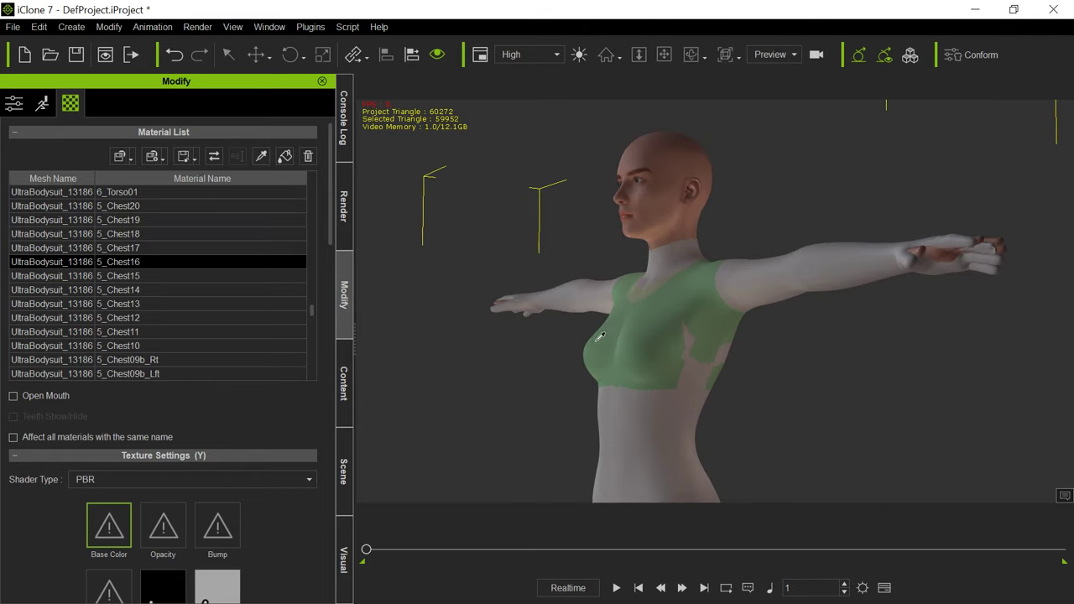
click(604, 347)
click(284, 156)
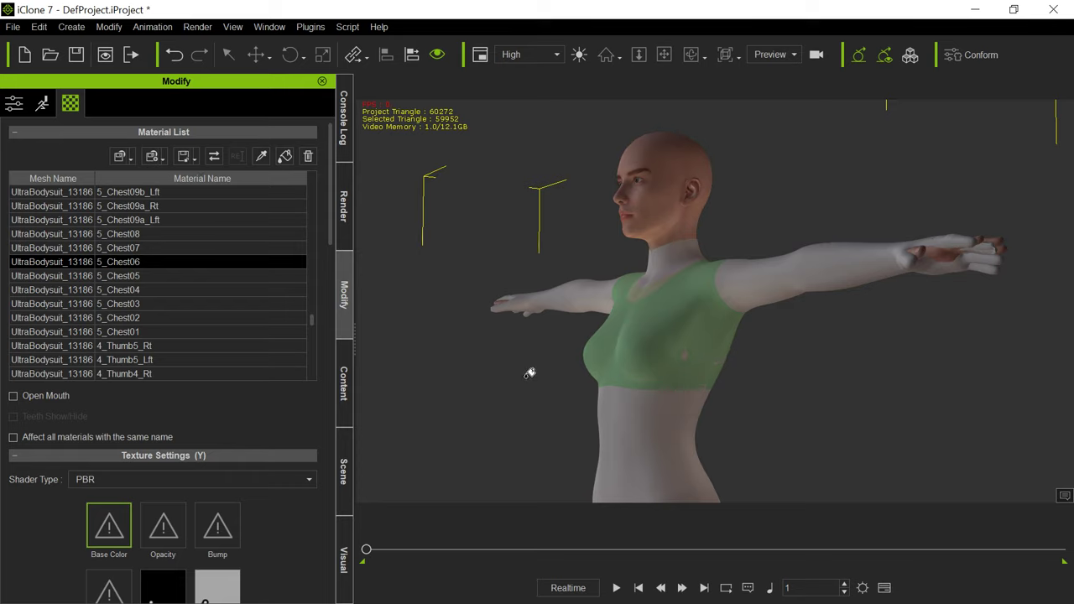
Step: Sample the green 5_Chest16 material and fill the unpainted center sections of the bodysuit's back down to the top's hem
click(264, 160)
click(621, 356)
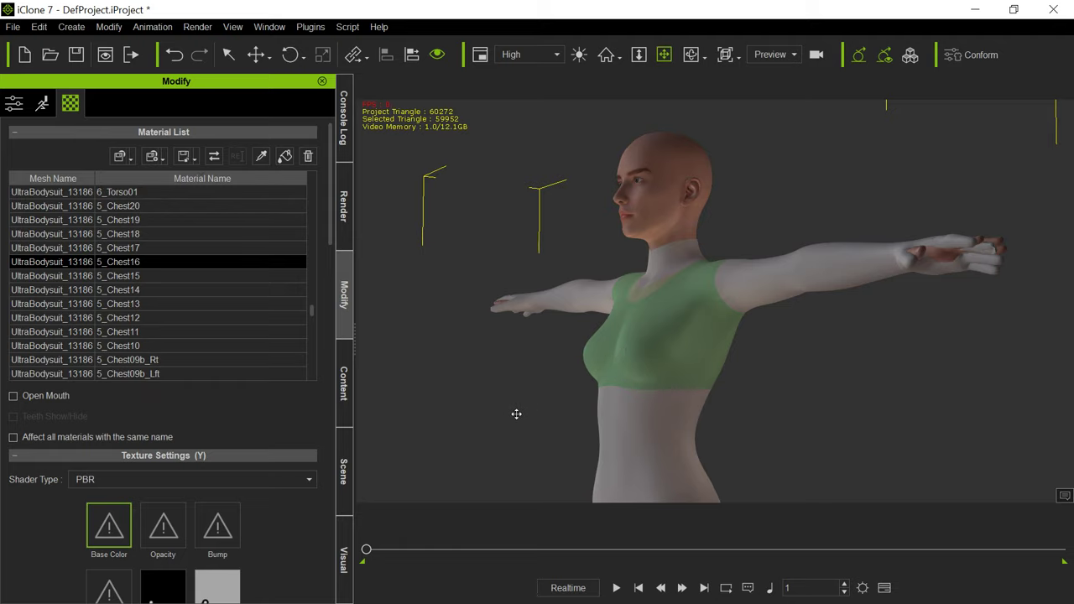
right_drag(516, 414, 677, 342)
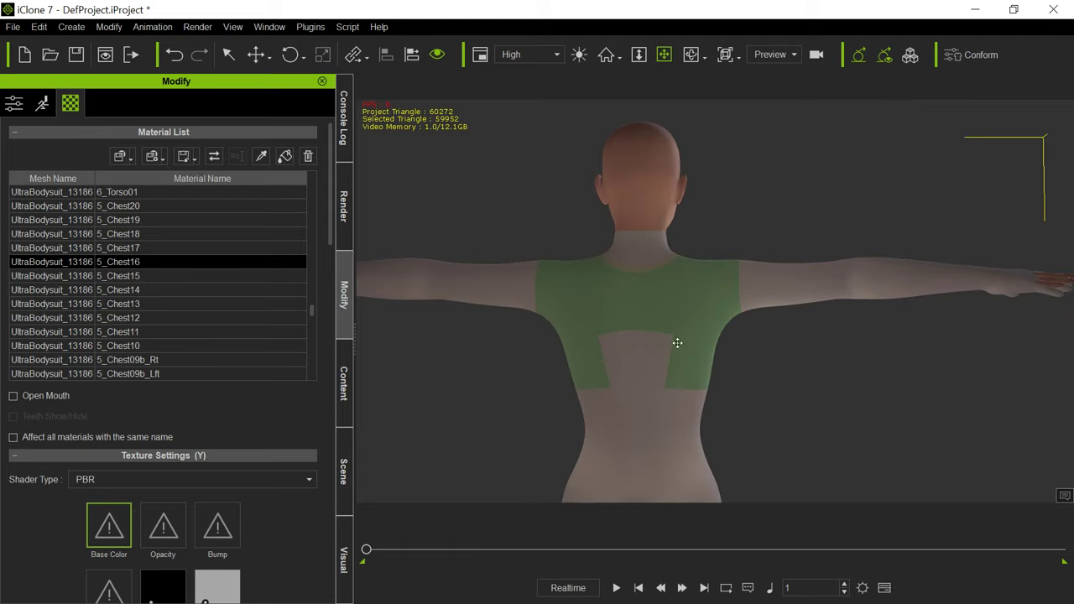
click(284, 157)
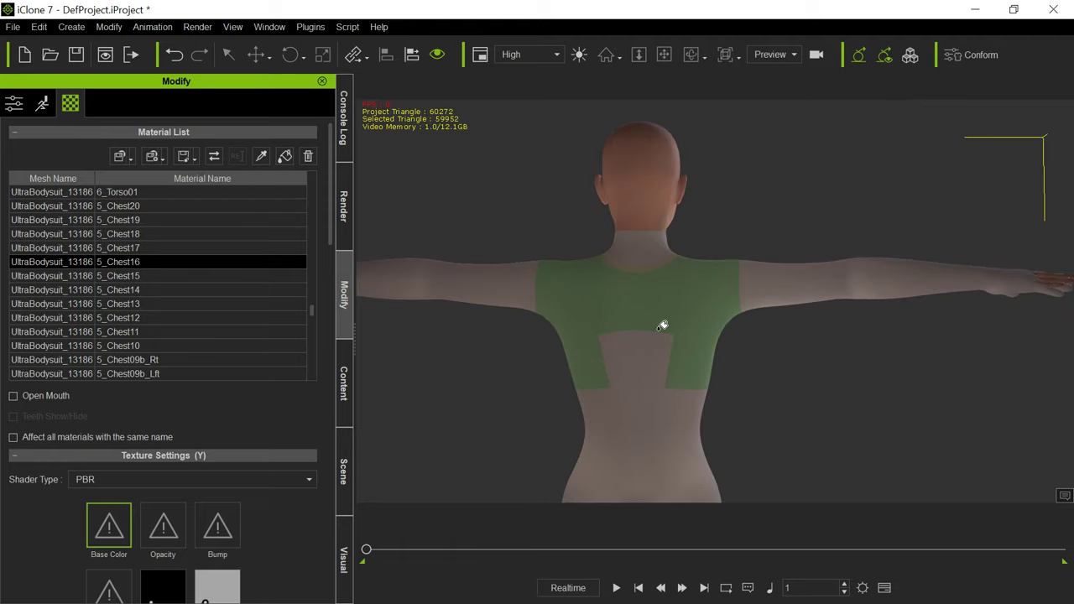
click(635, 365)
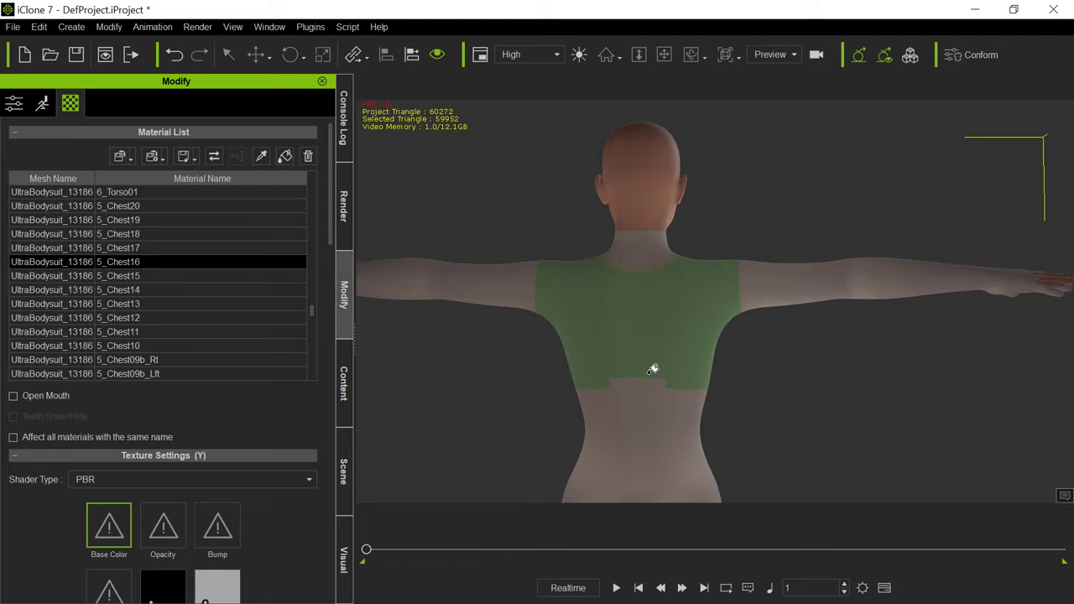
click(653, 375)
click(261, 157)
click(692, 350)
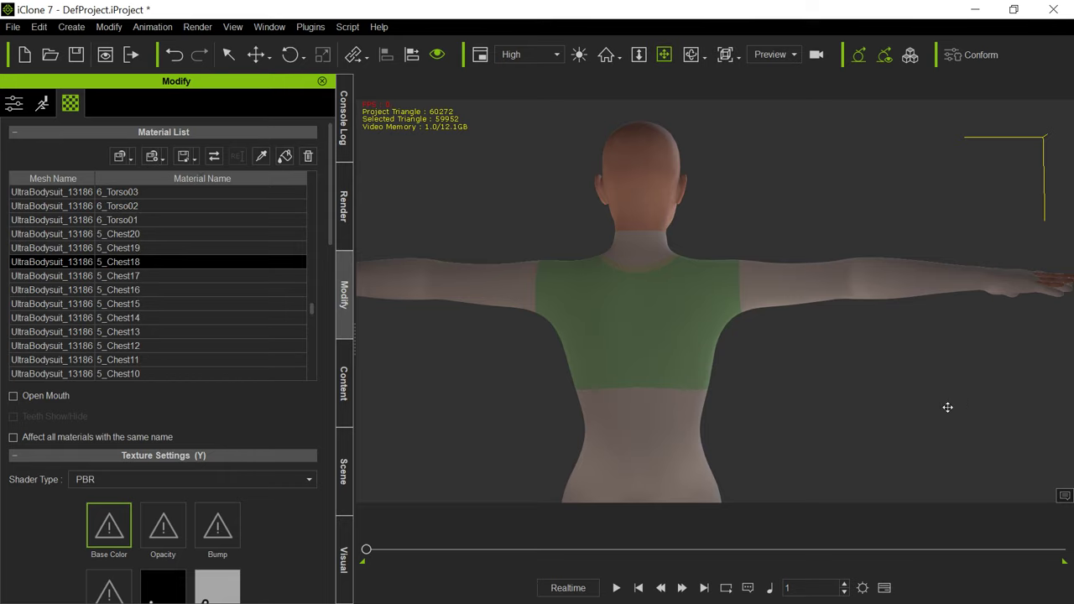
Step: Pick the 6_Torso05 material just below the front of the green top and set its opacity to 0
right_drag(949, 407, 558, 419)
drag(676, 429, 676, 361)
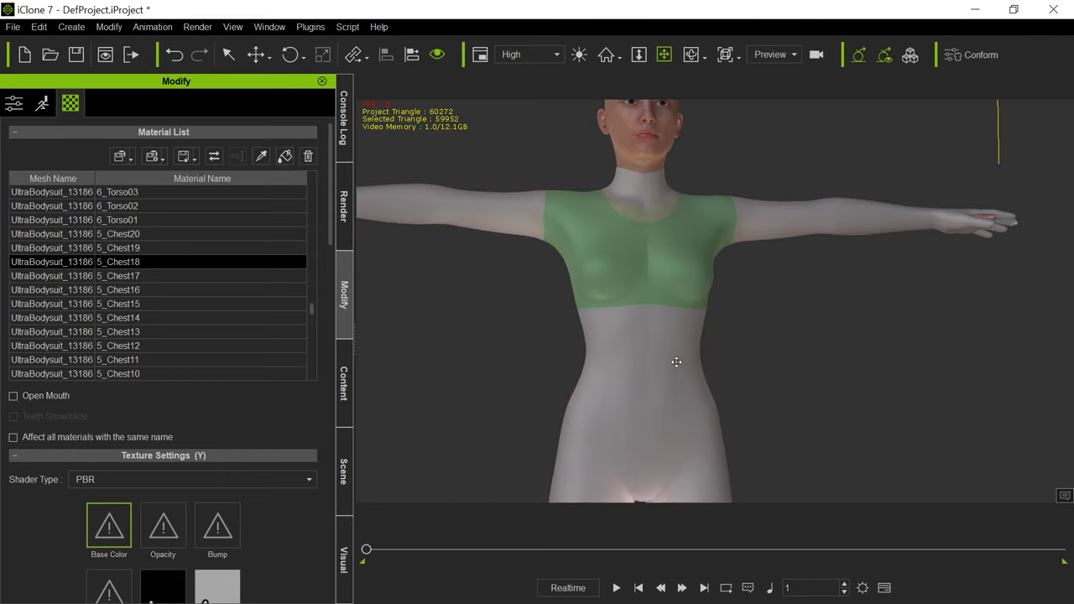
right_drag(807, 404, 743, 407)
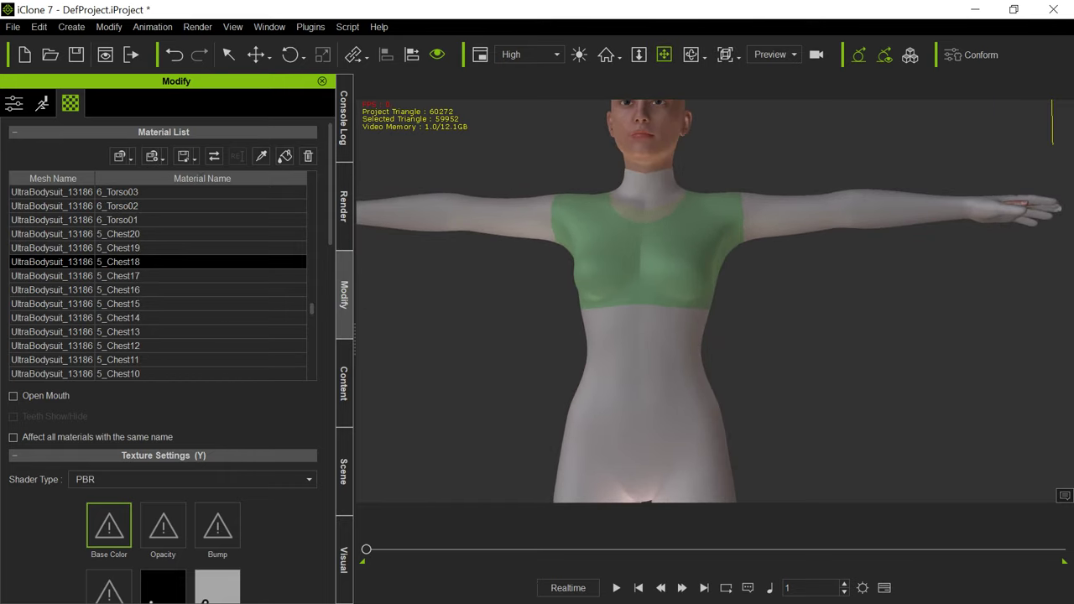
drag(0, 126, 0, 108)
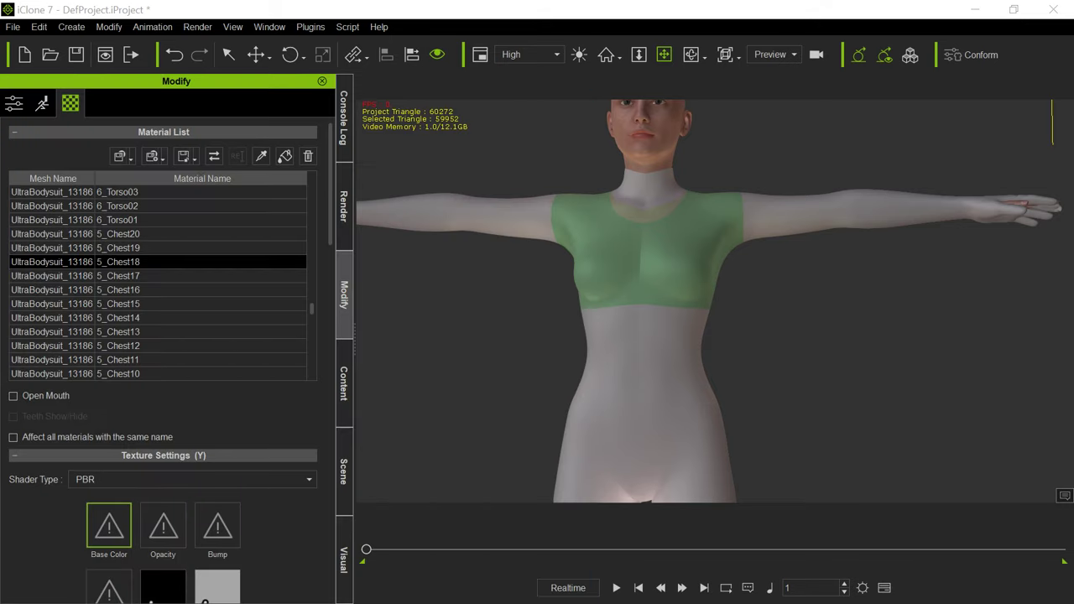
click(261, 156)
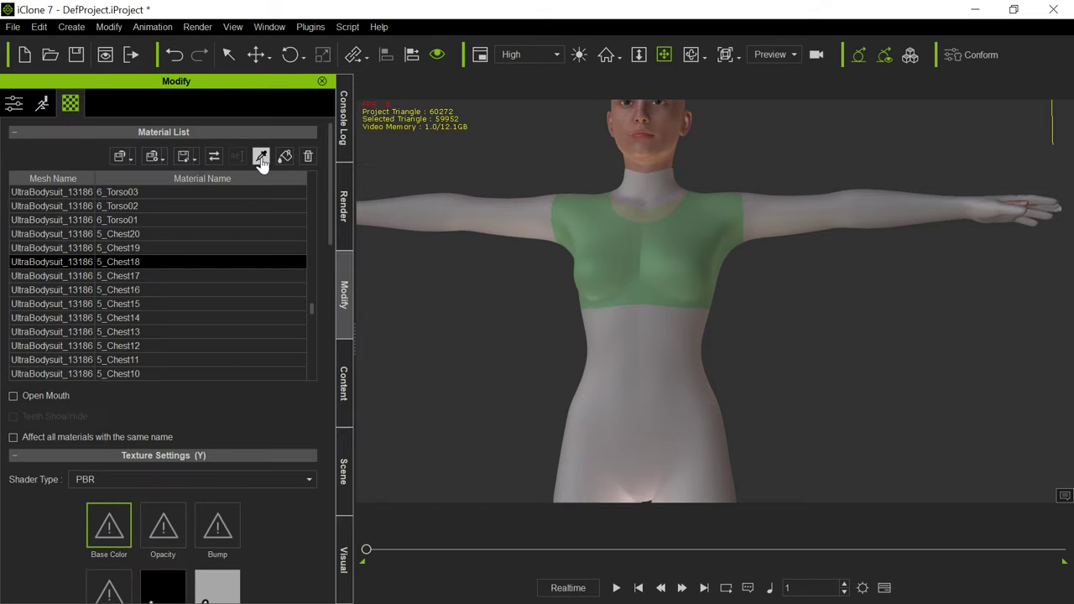
click(655, 322)
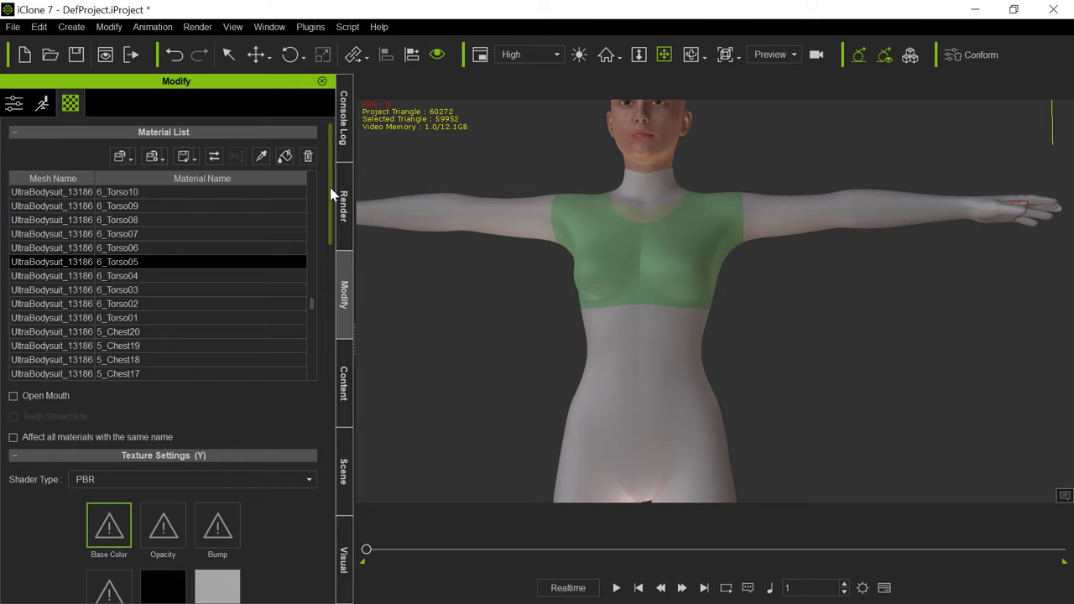
drag(330, 198, 319, 402)
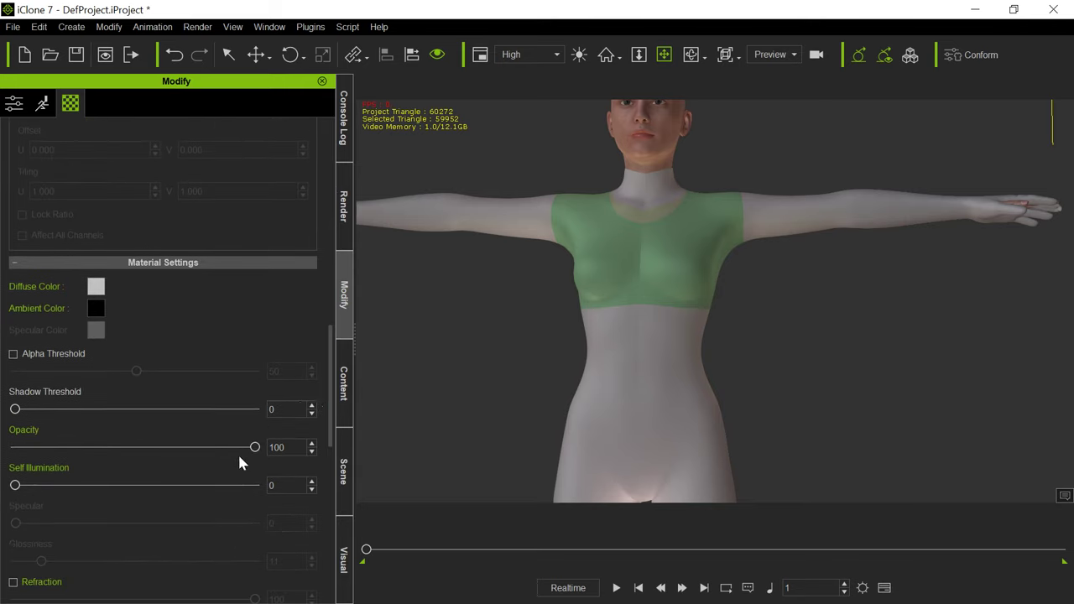
drag(255, 449, 4, 463)
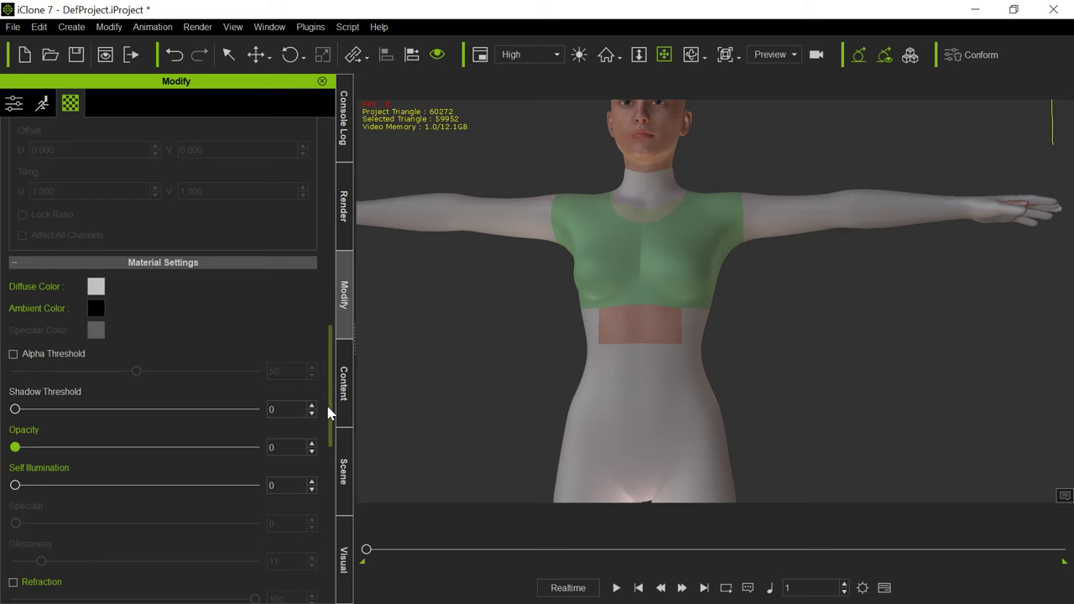
Step: Apply the transparent 6_Torso05 material to the other front midriff sections down to the waist
drag(328, 411, 340, 148)
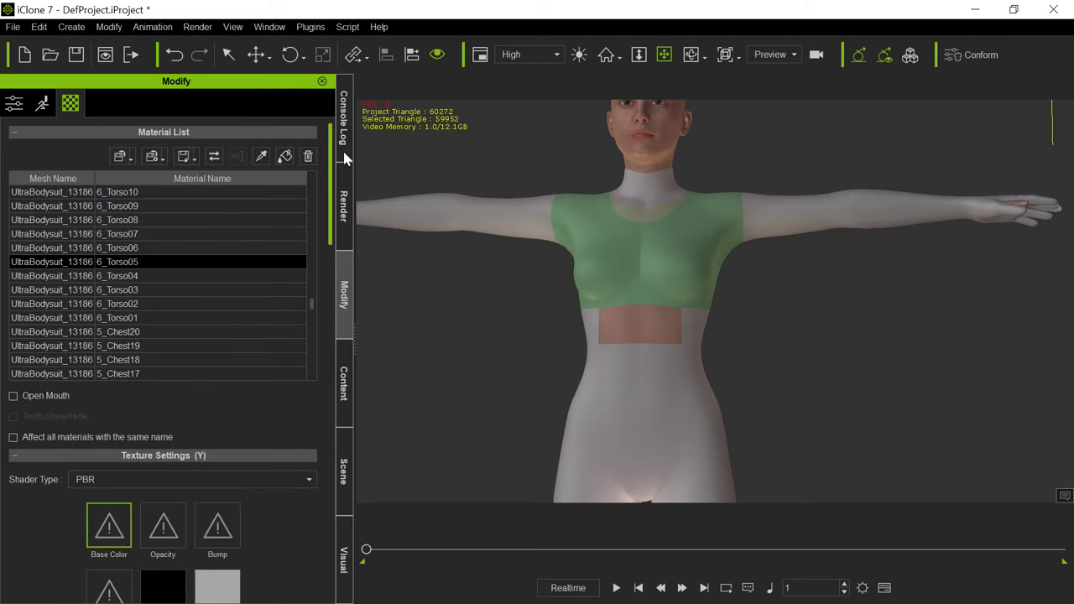
click(285, 158)
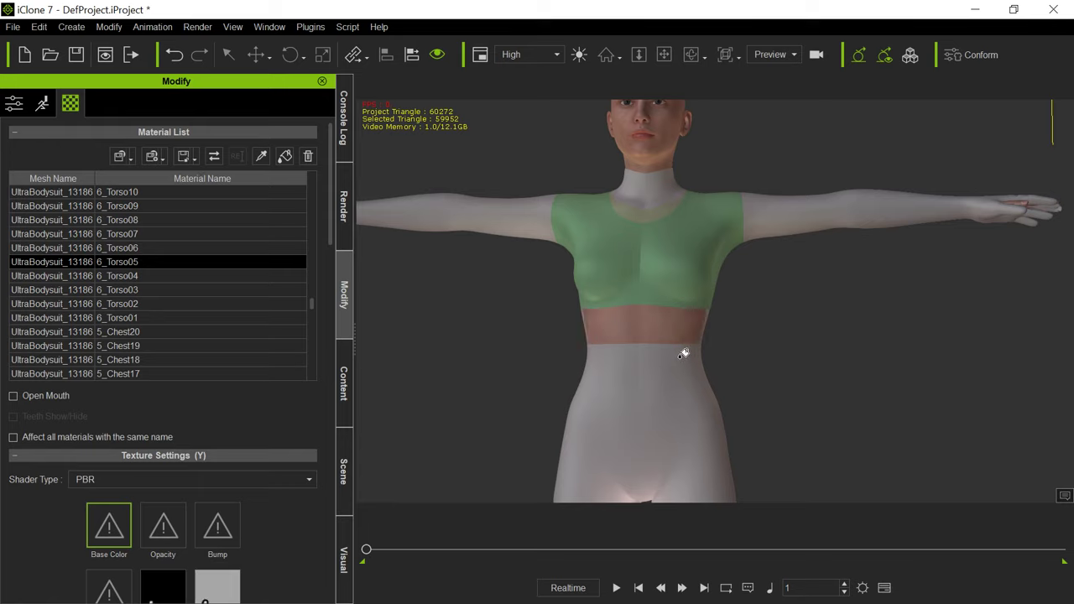
click(592, 366)
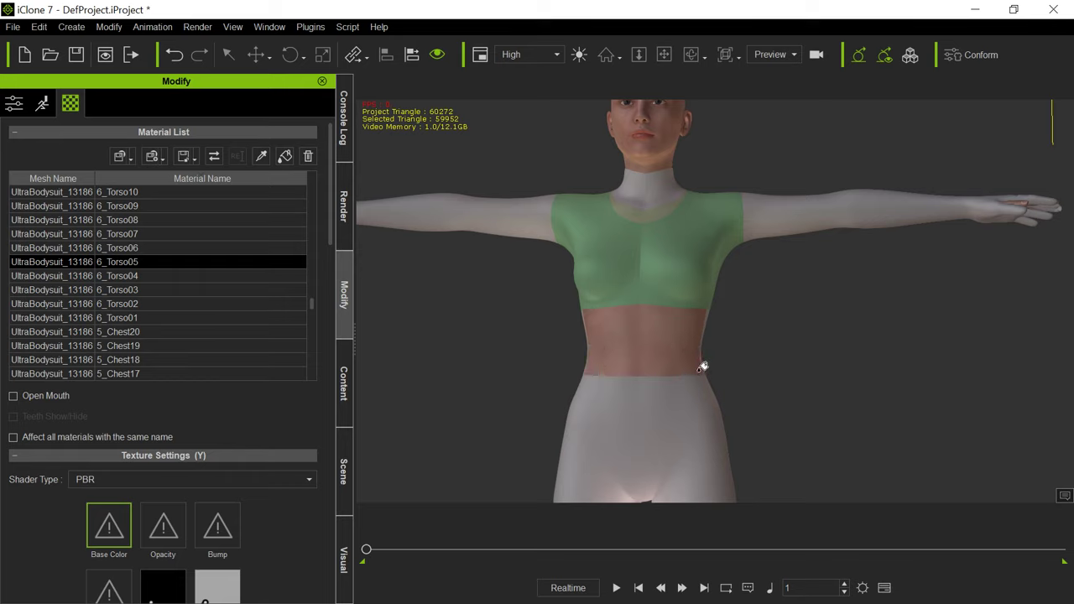
click(261, 157)
click(685, 337)
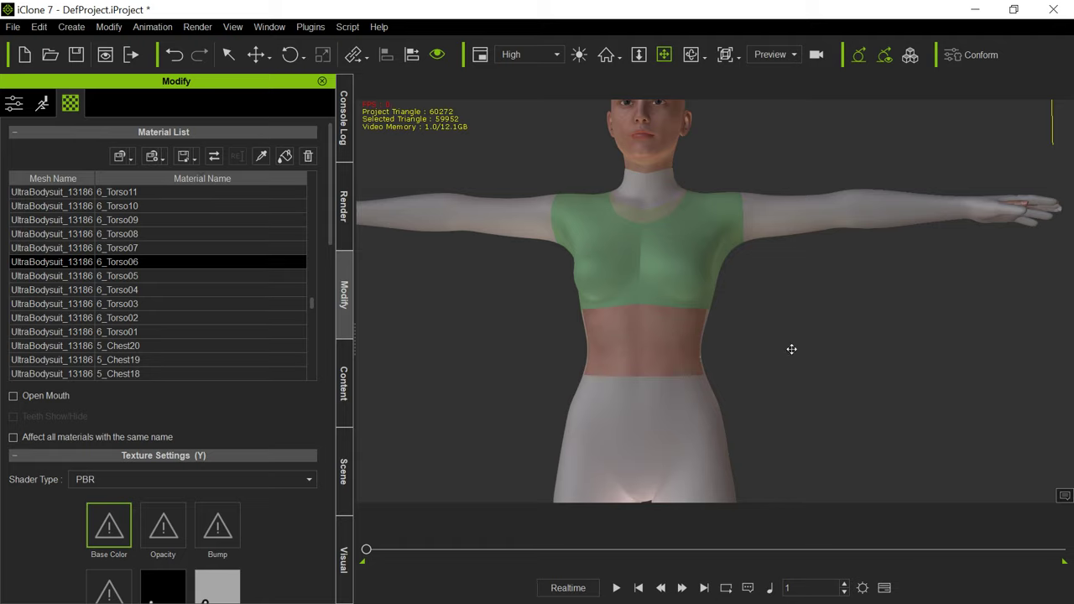
Step: Sample the transparent 6_Torso06 material and apply it to the remaining midriff sections around the side and back of the waist
alt+right_drag(881, 357, 570, 382)
alt+right_drag(865, 377, 584, 312)
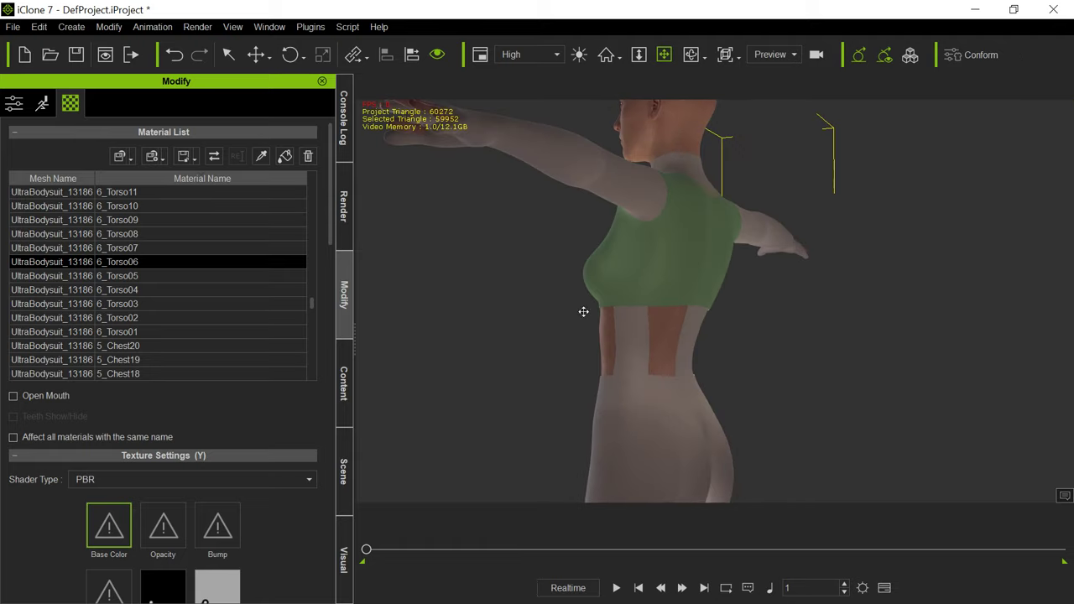
click(262, 157)
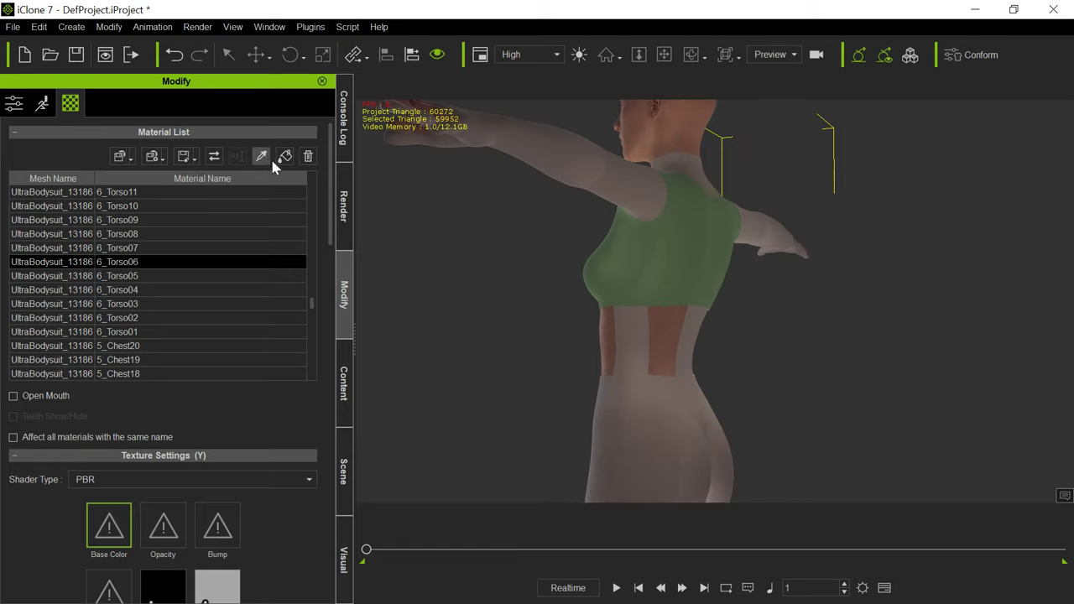
click(669, 334)
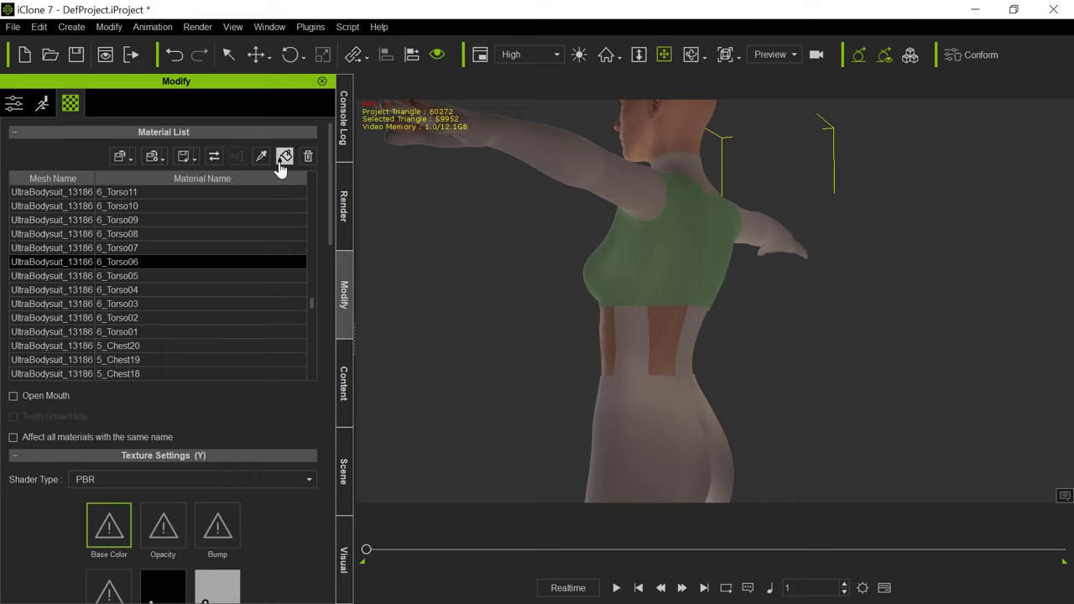
click(284, 159)
click(645, 347)
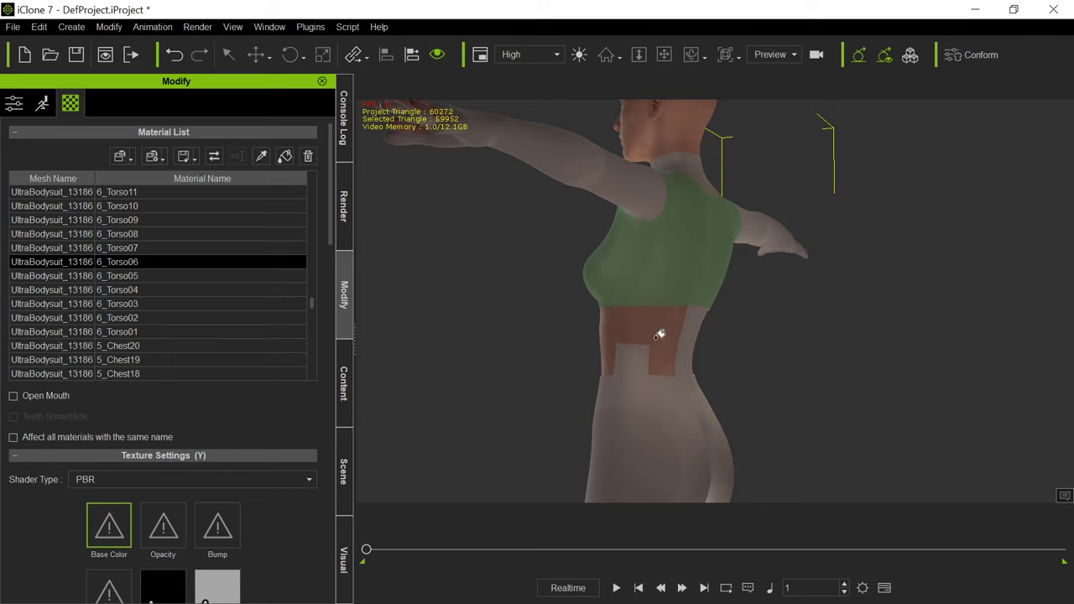
click(653, 342)
click(701, 339)
click(692, 351)
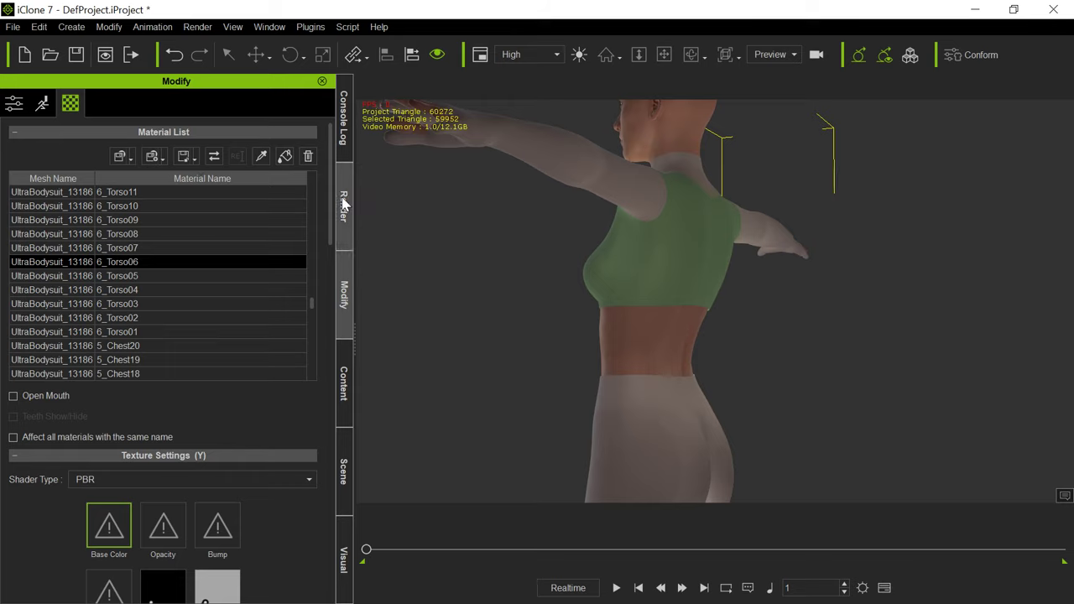
click(261, 159)
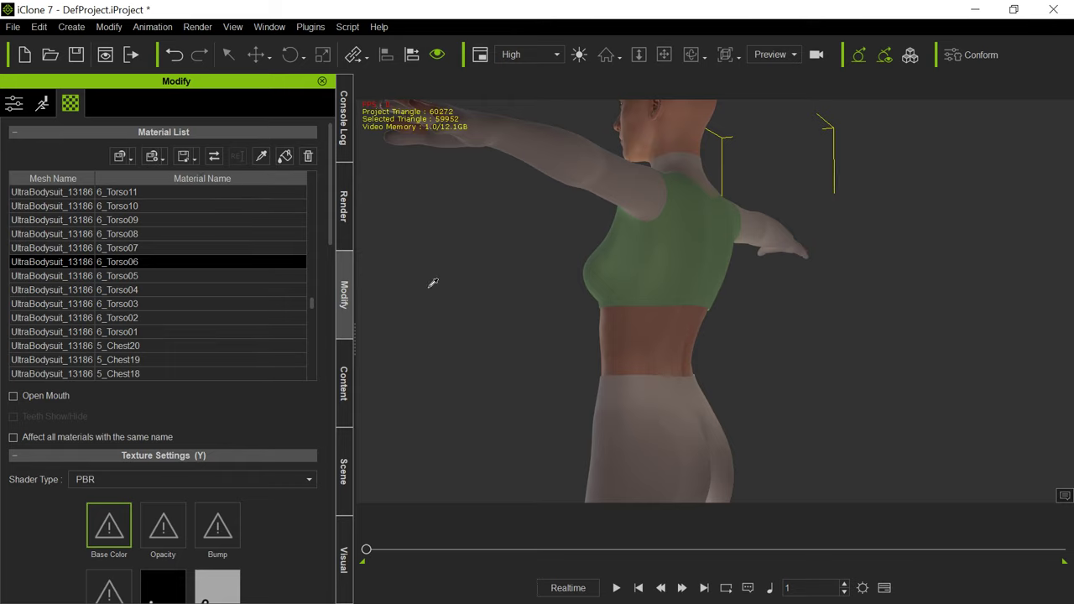
click(622, 334)
Step: Check the reference picture, then sample the transparent 6_Torso05 material and apply it to the character's right forearm and hand sections
alt+right_drag(495, 378, 1011, 427)
alt+right_drag(568, 395, 592, 425)
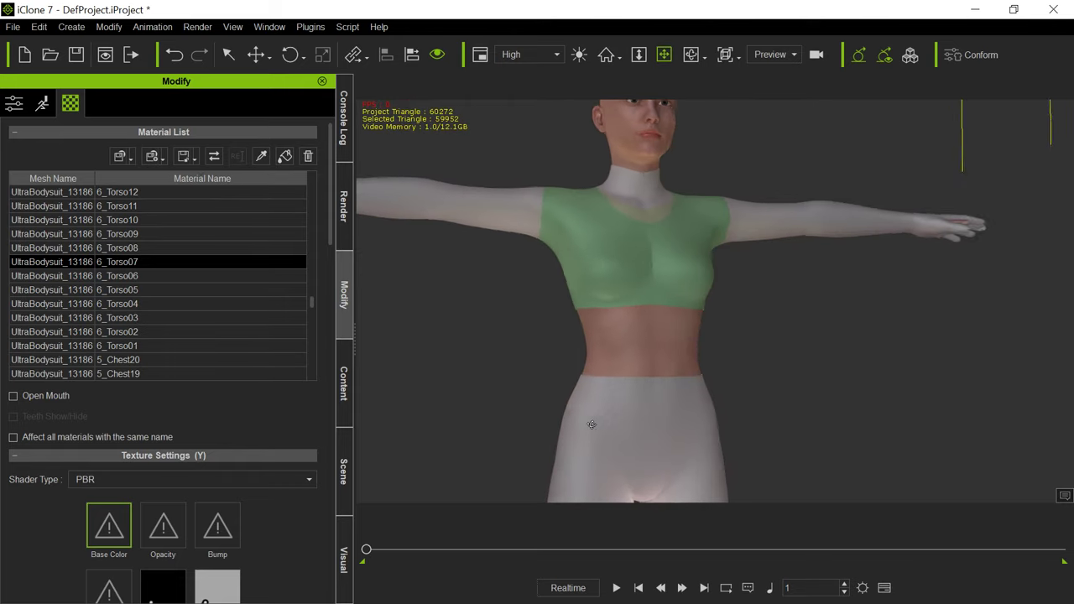
drag(581, 376, 700, 408)
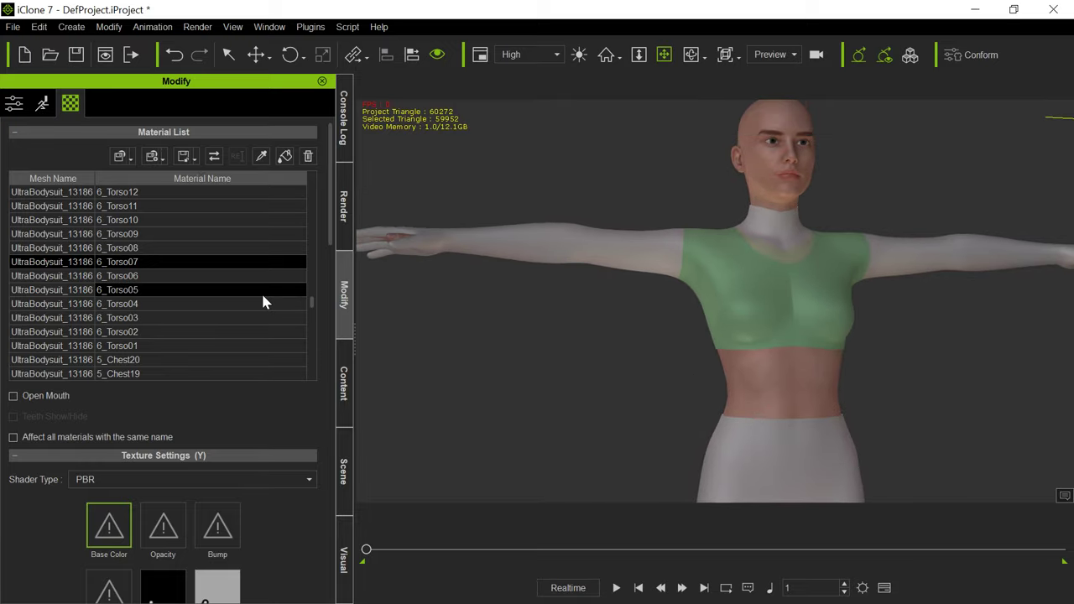
drag(0, 140, 355, 139)
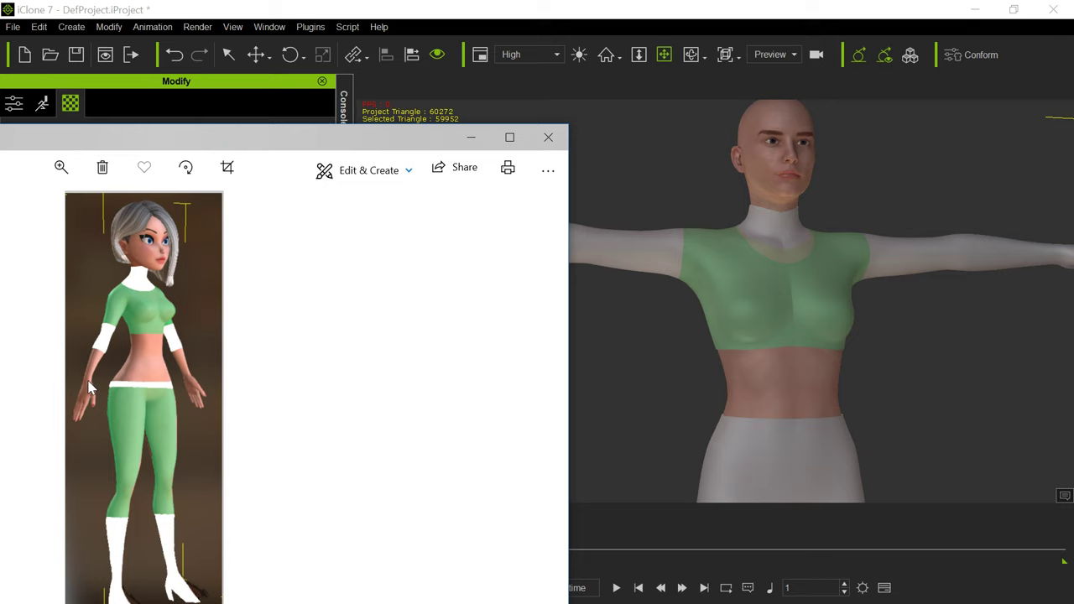
drag(335, 126, 53, 156)
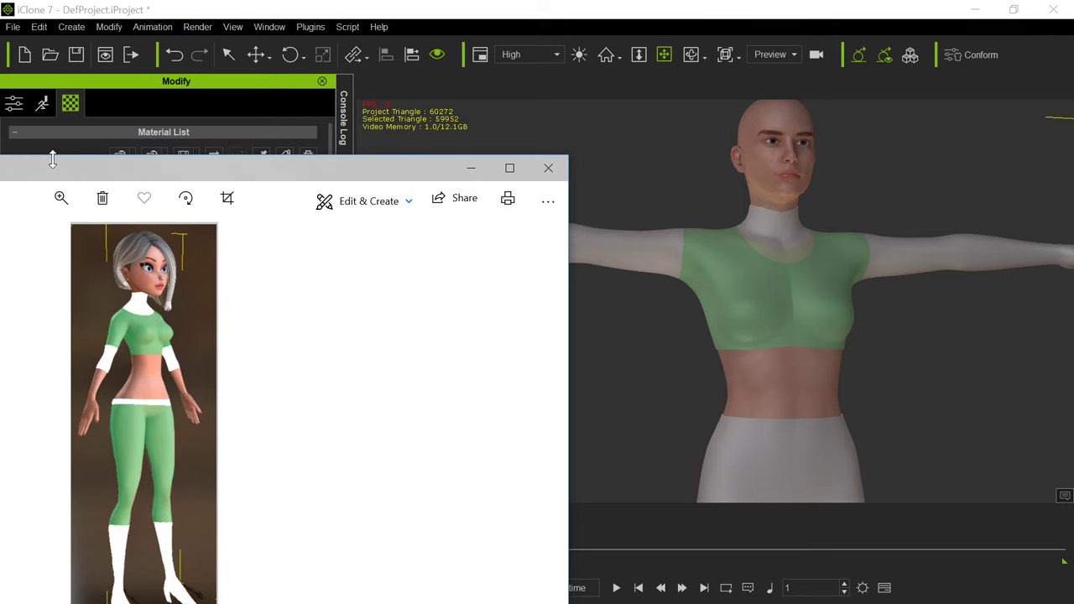
drag(172, 169, 0, 169)
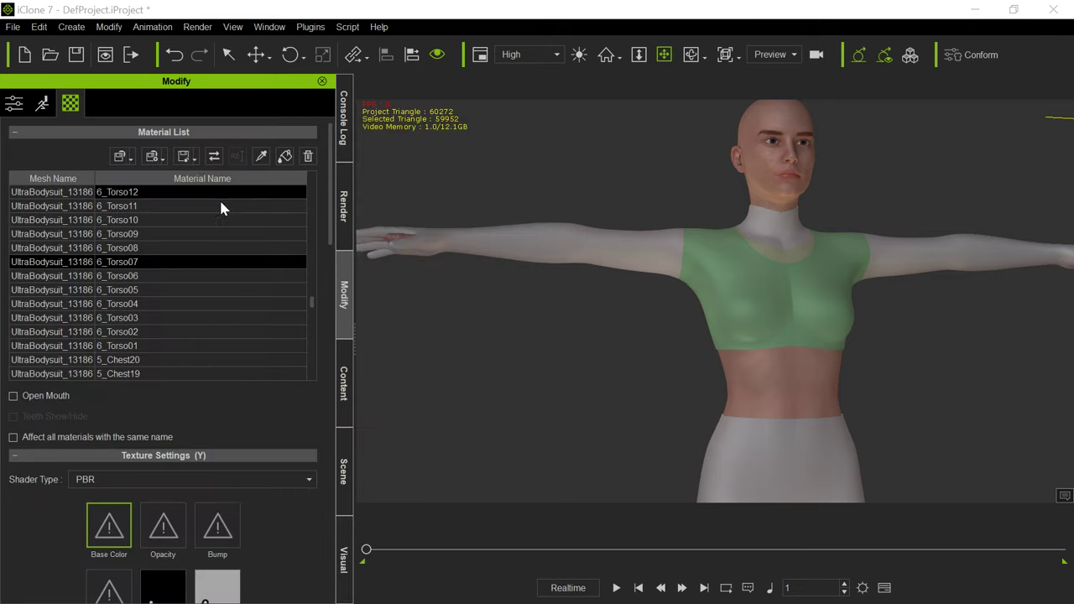
click(805, 369)
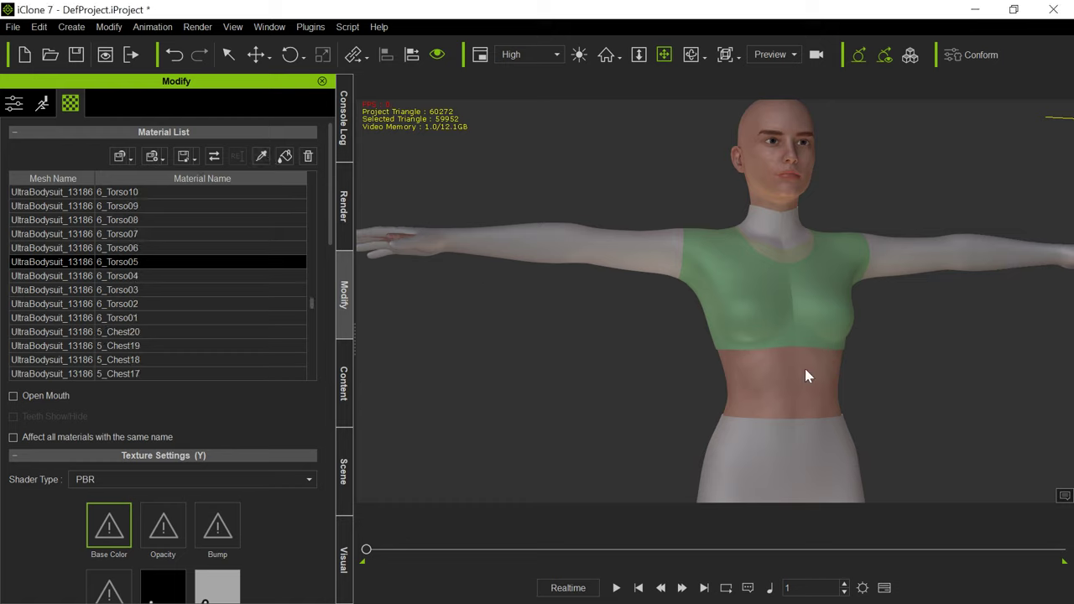
click(284, 157)
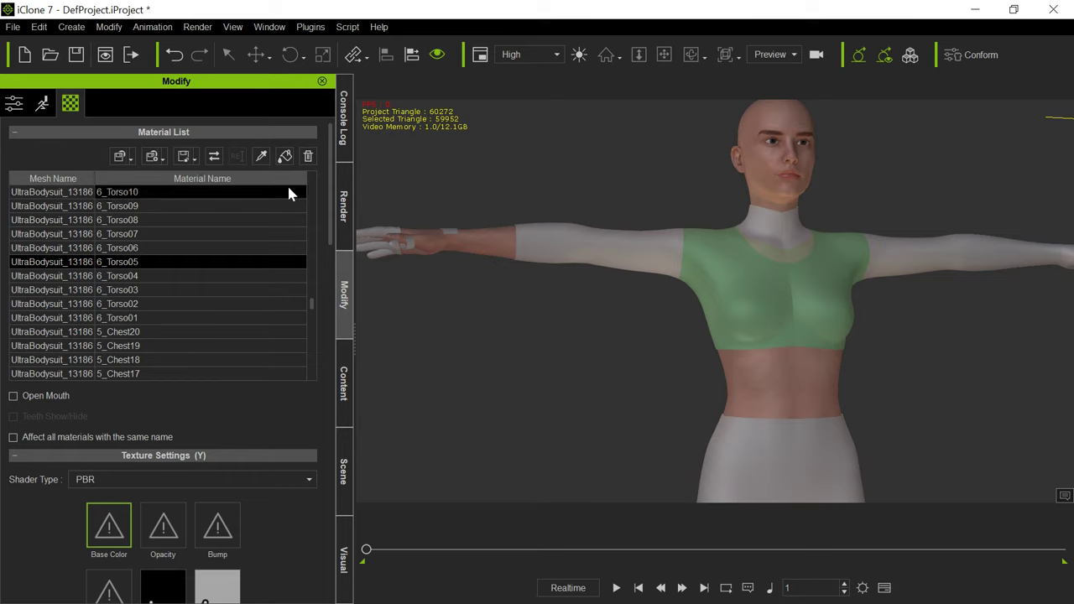
Step: Sample the green 5_Chest06 material and apply it to the character's right upper arm to form a short sleeve
click(261, 156)
click(822, 307)
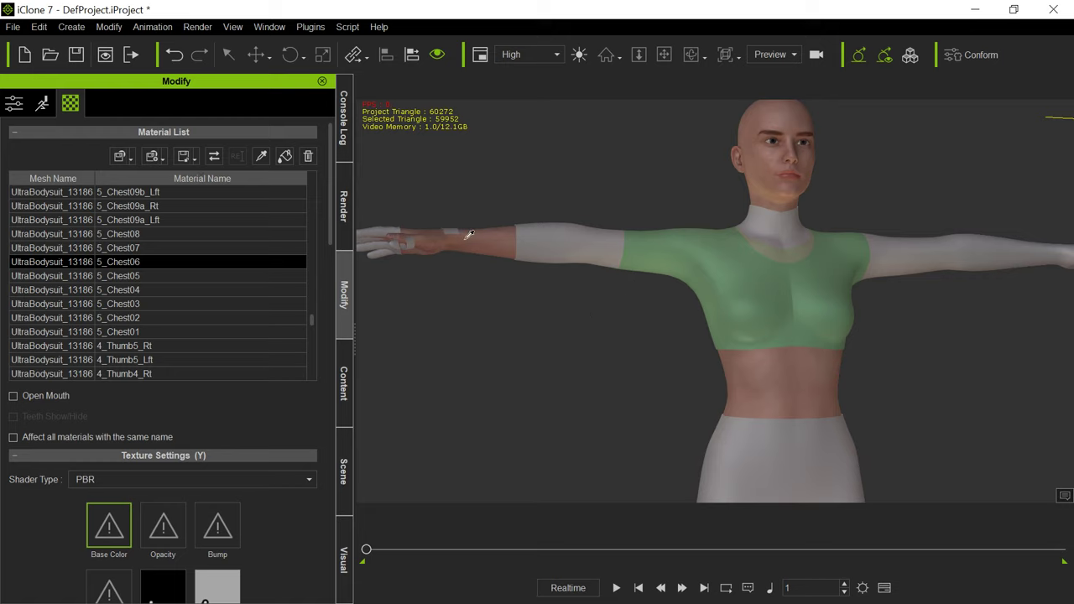
Step: Apply the transparent 3_Arms09a_Rt material to the section just below the right elbow and try it on the side chest sections
scroll(296, 178, down, 5)
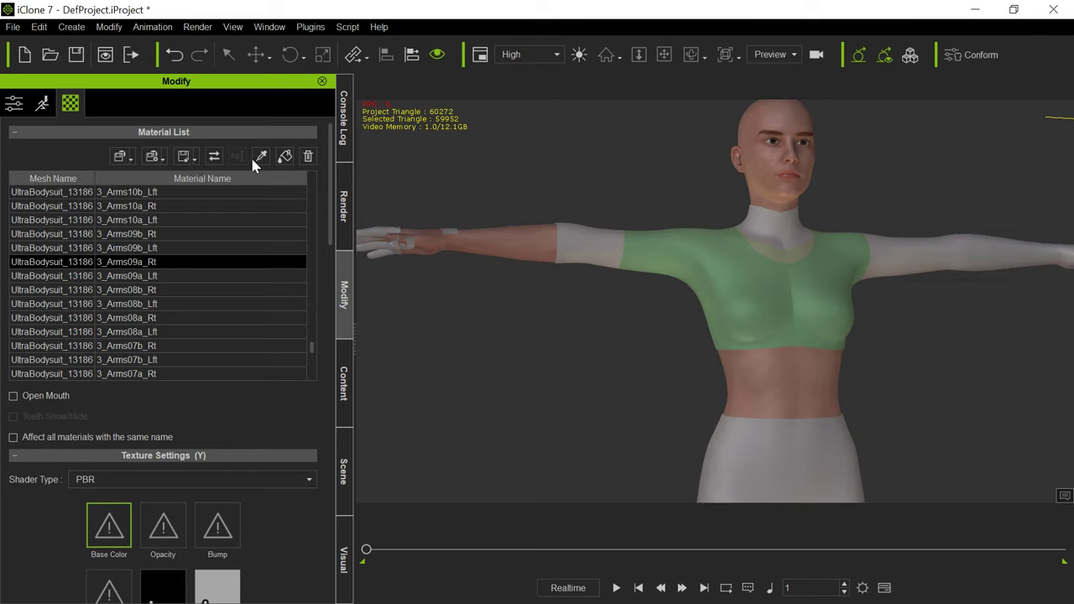
click(738, 299)
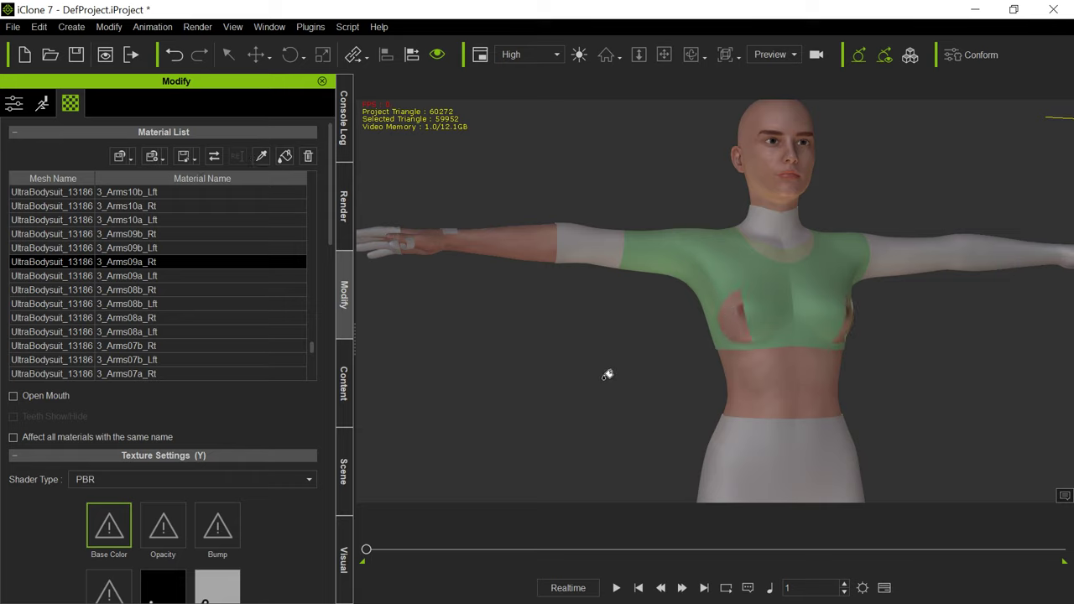
Step: Sample the green 5_Chest05 material from the front of the top and apply it to the transparent side chest sections
click(260, 158)
click(670, 253)
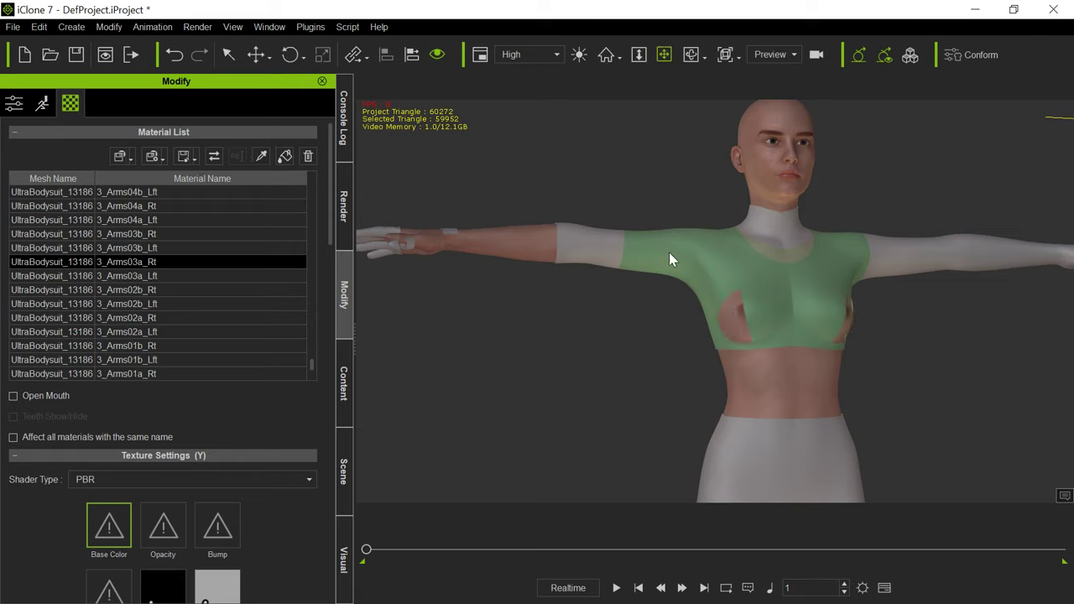
right_drag(578, 366, 513, 397)
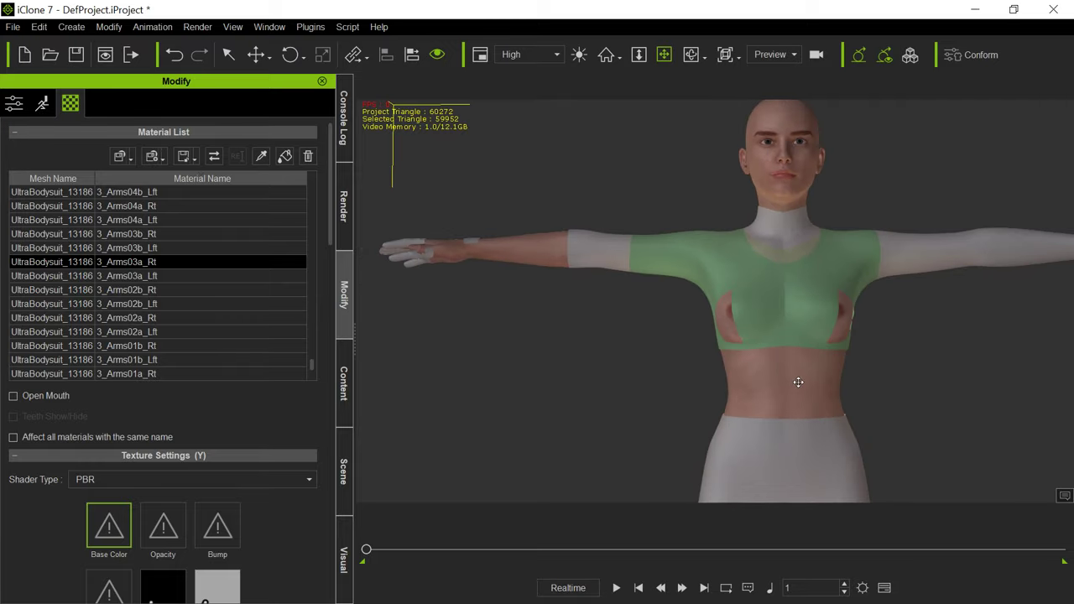
scroll(800, 382, down, 4)
scroll(800, 381, down, 1)
drag(755, 415, 714, 358)
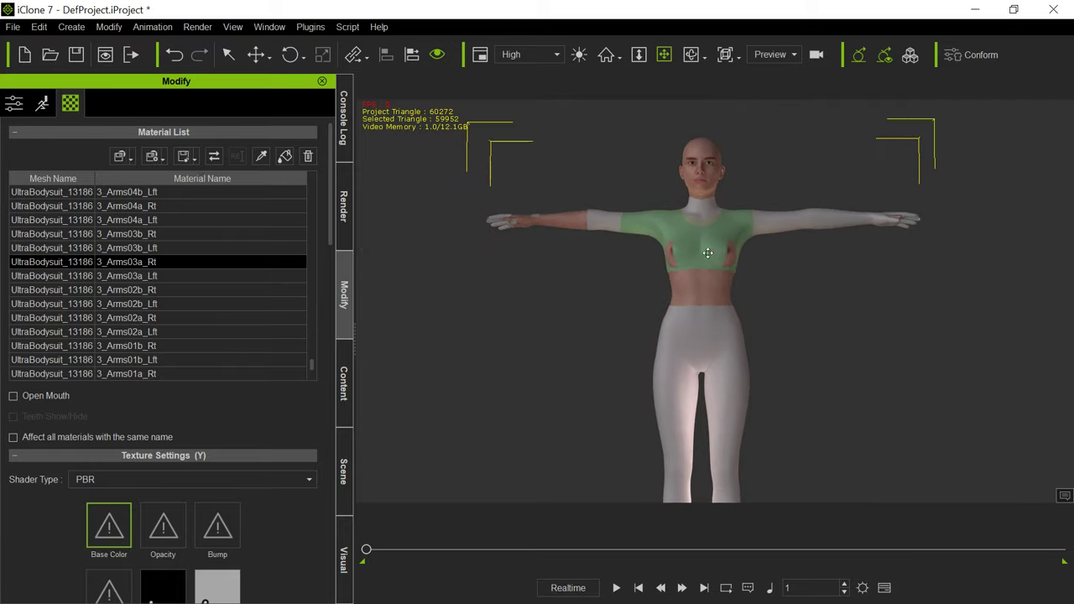
drag(709, 251, 694, 329)
scroll(693, 328, up, 2)
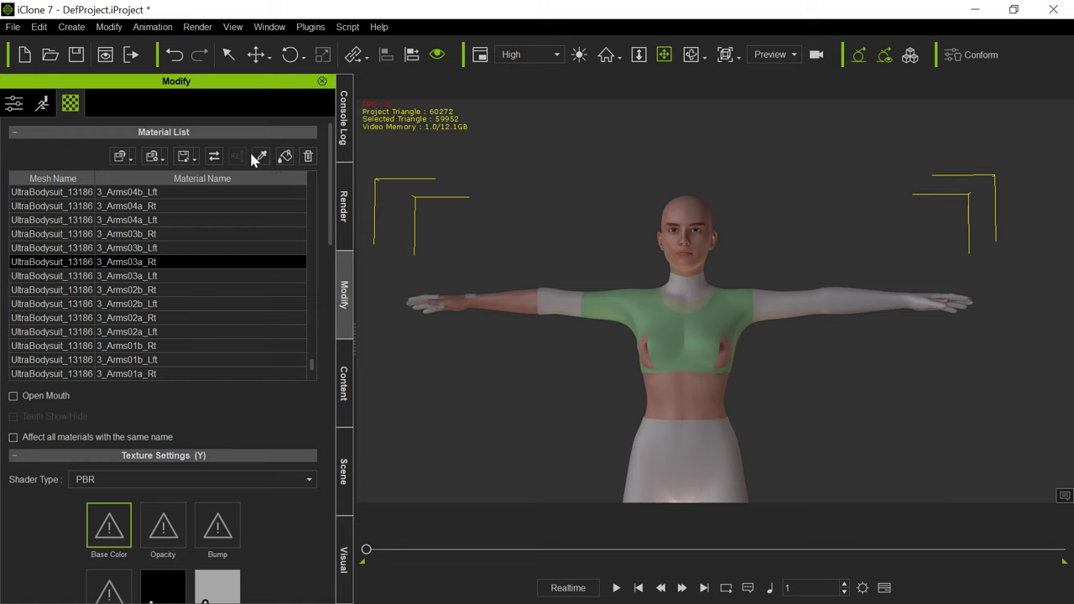
click(257, 162)
click(682, 336)
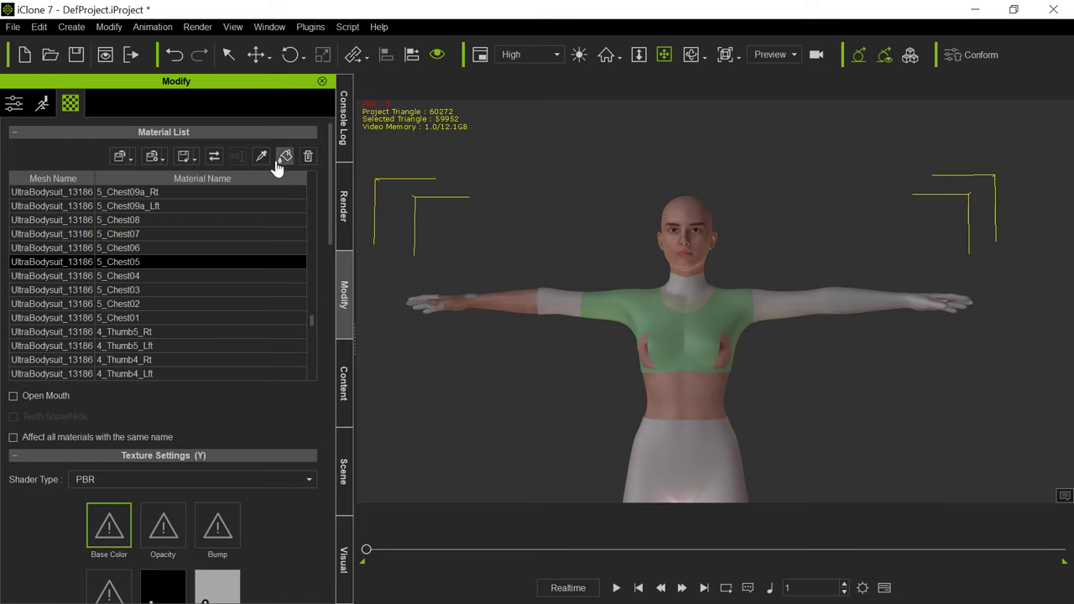
click(285, 156)
click(647, 340)
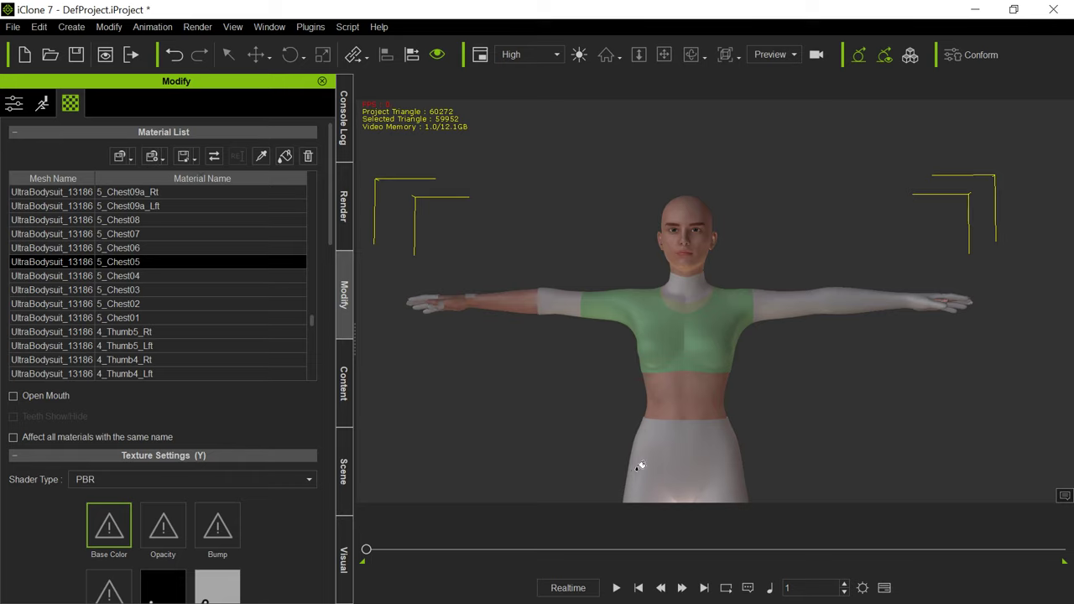
Step: Apply the green 5_Chest05 material to the front pelvis and hip sections below the white waistband
click(675, 480)
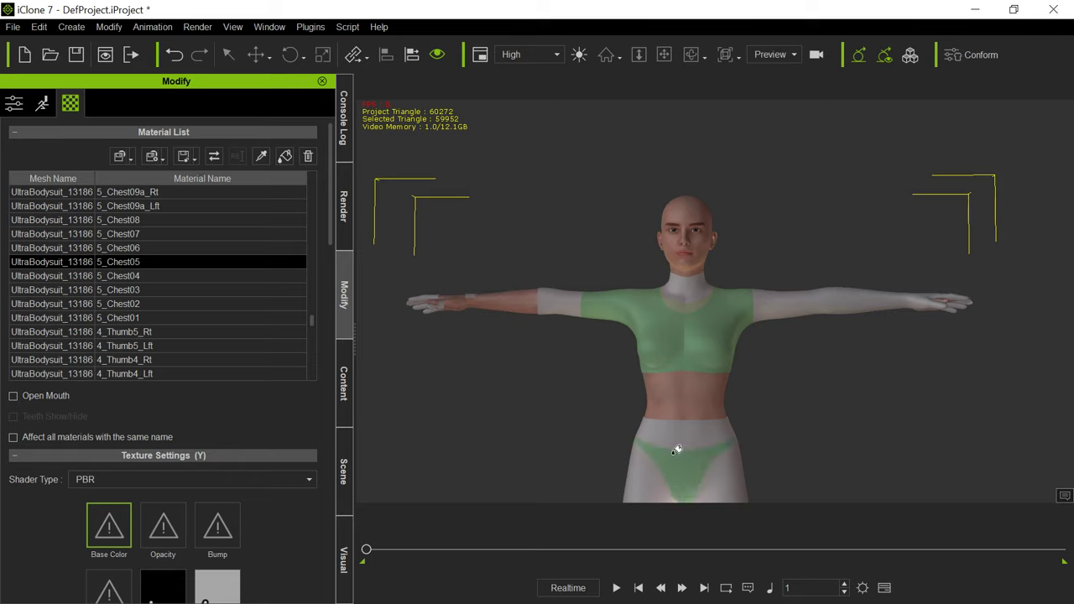
click(651, 466)
click(643, 476)
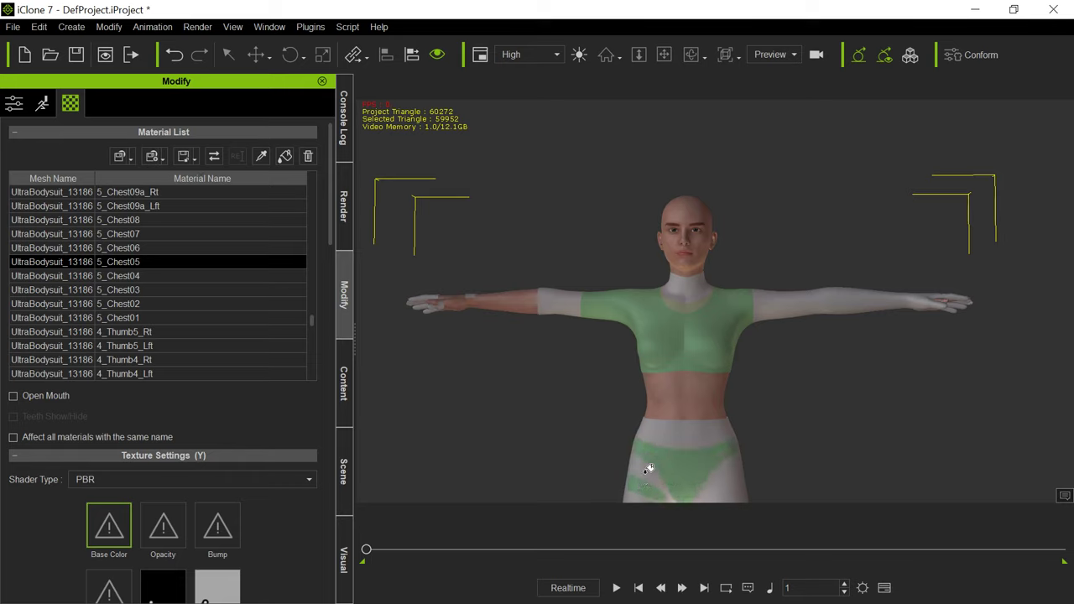
click(648, 468)
click(740, 481)
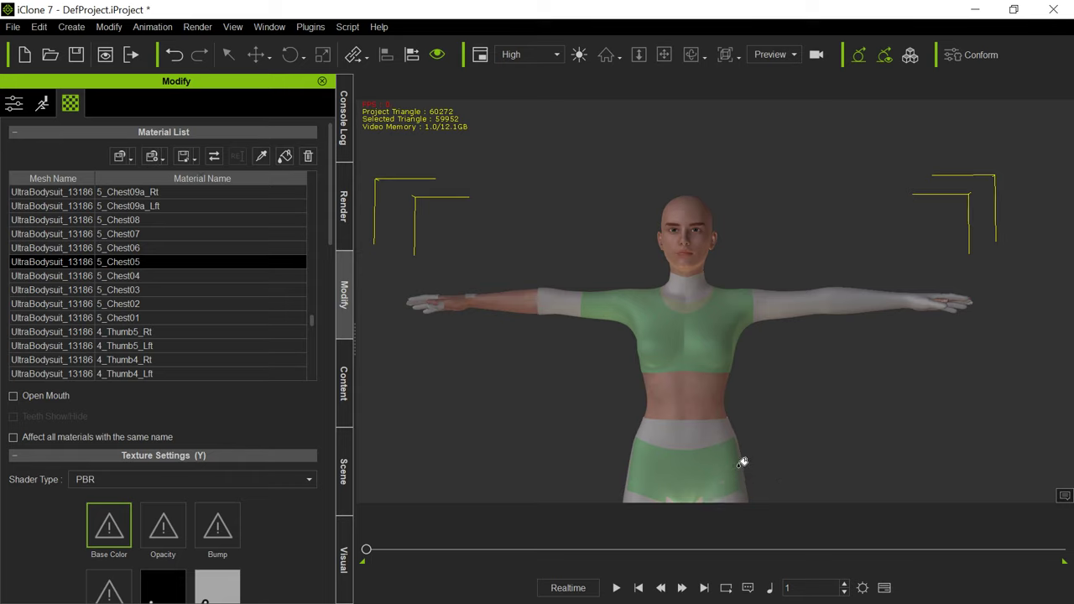
click(690, 443)
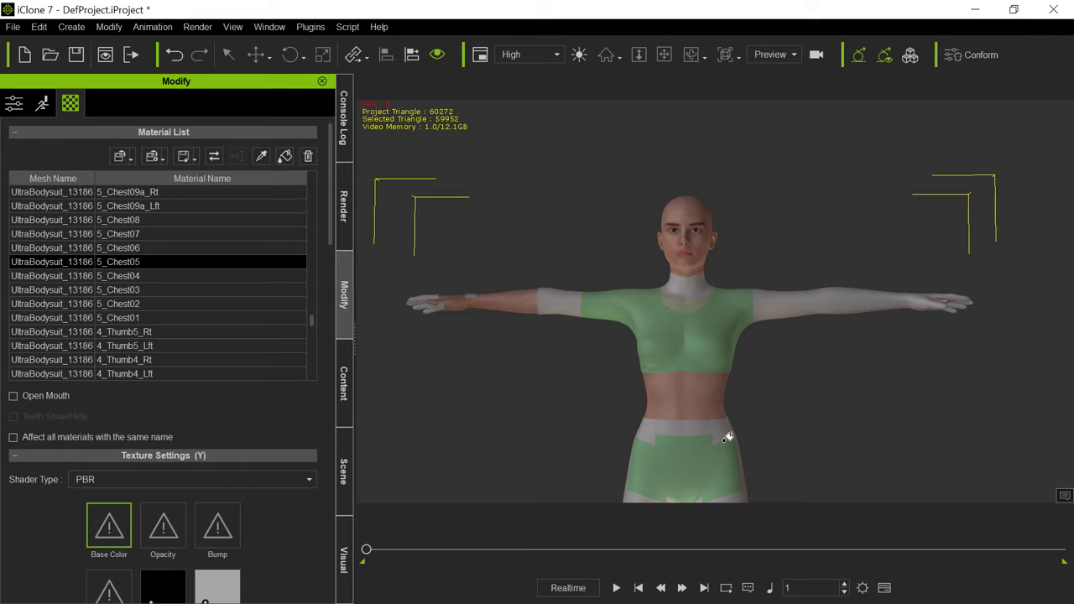
click(727, 437)
key(x)
Step: Sample the green 7_Hip05 material and apply it to the remaining white hip sections around the side and back
right_drag(862, 400, 649, 419)
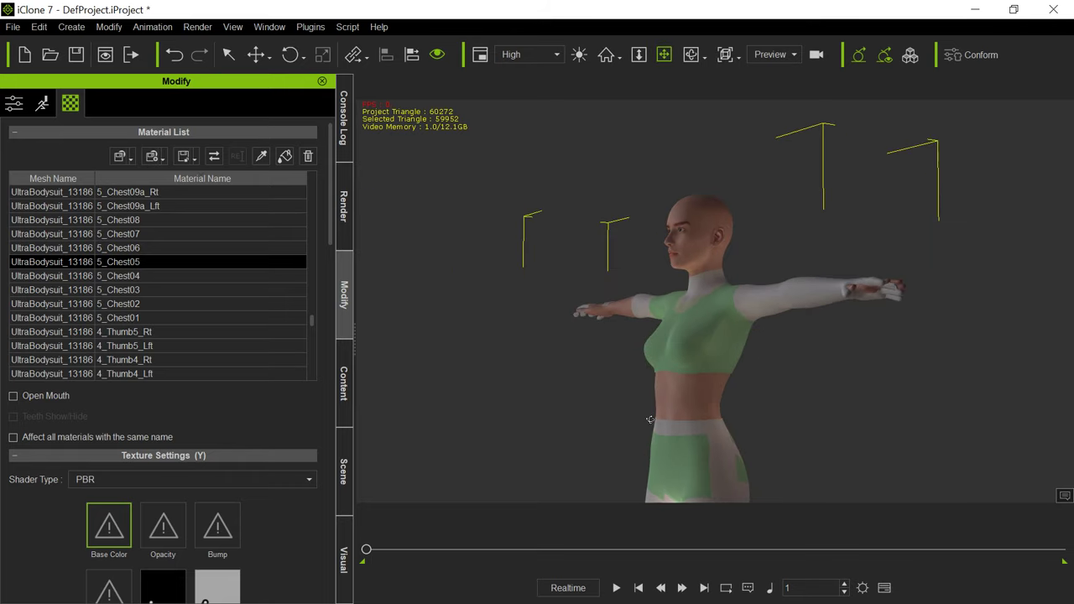
drag(675, 451, 645, 355)
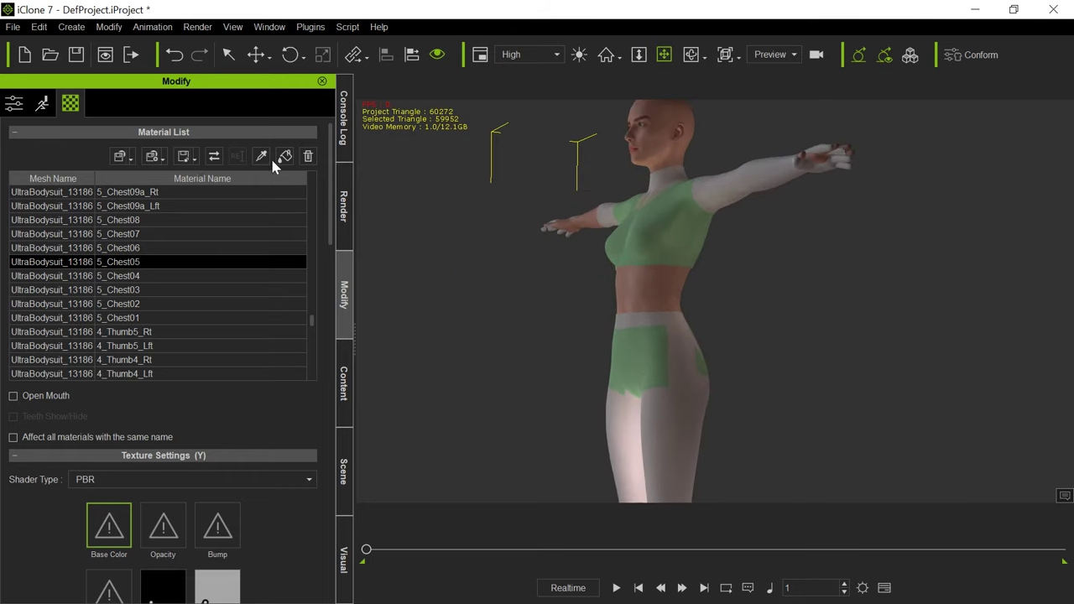
click(262, 158)
click(627, 362)
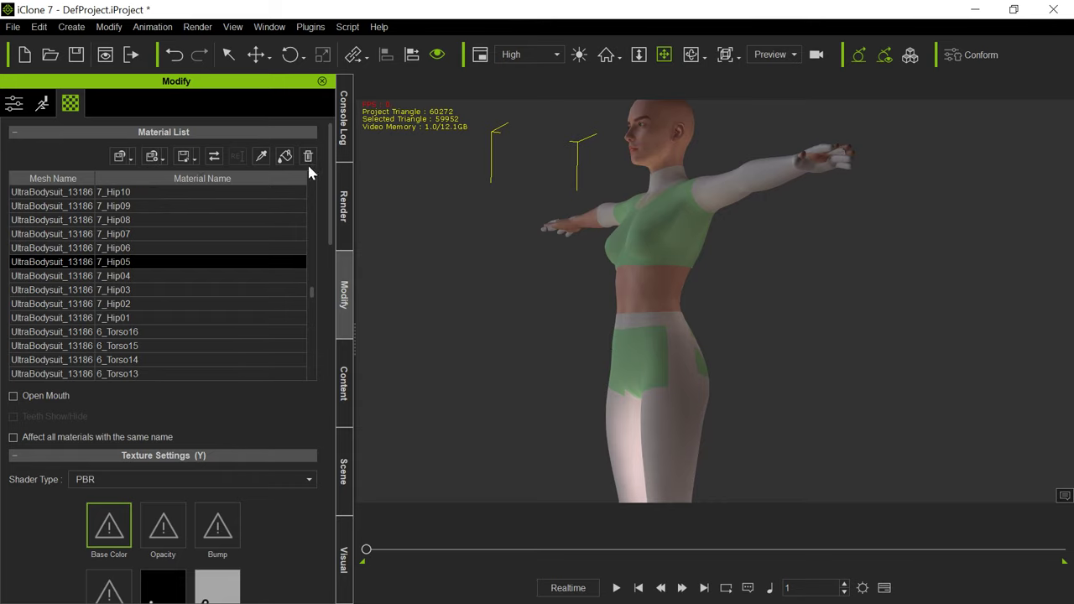
click(284, 159)
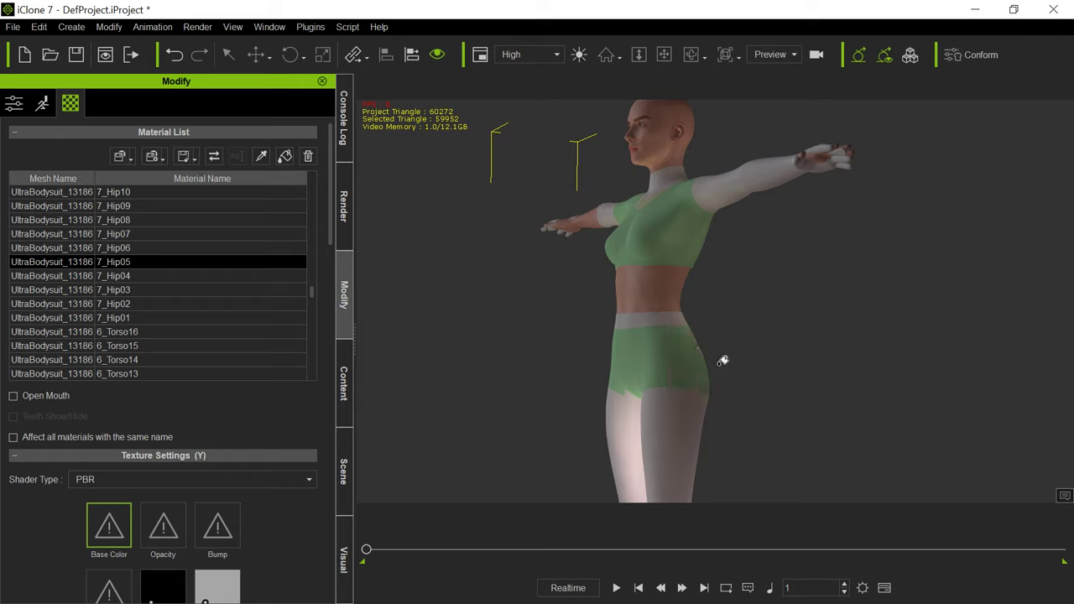
click(256, 160)
key(x)
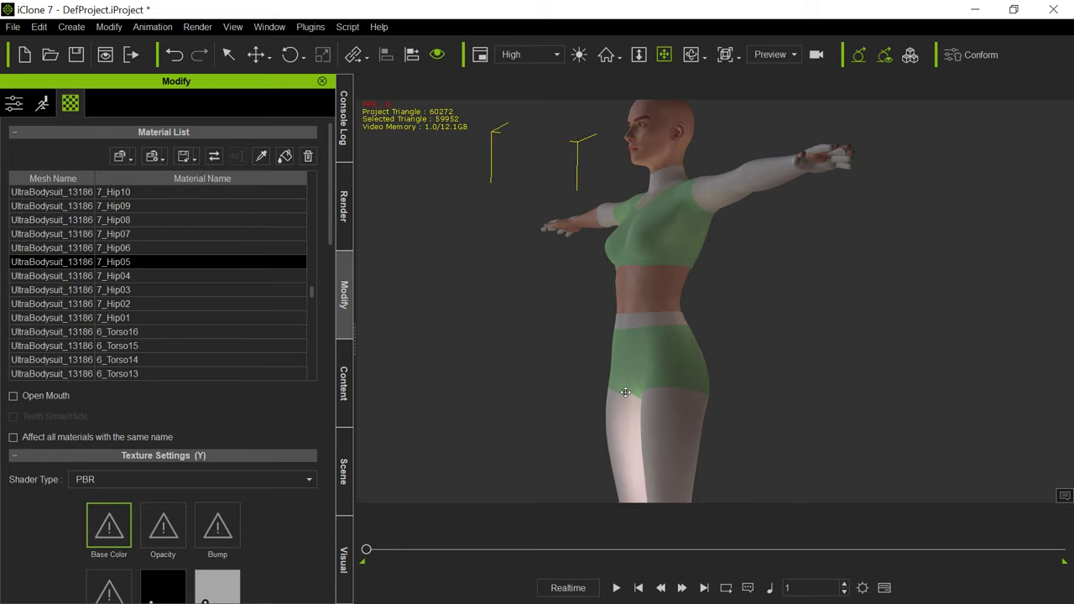
Step: Apply the green 7_Hip05 material to the character's right thigh sections, checking the legs against the reference picture
right_drag(625, 393, 848, 448)
scroll(848, 446, down, 4)
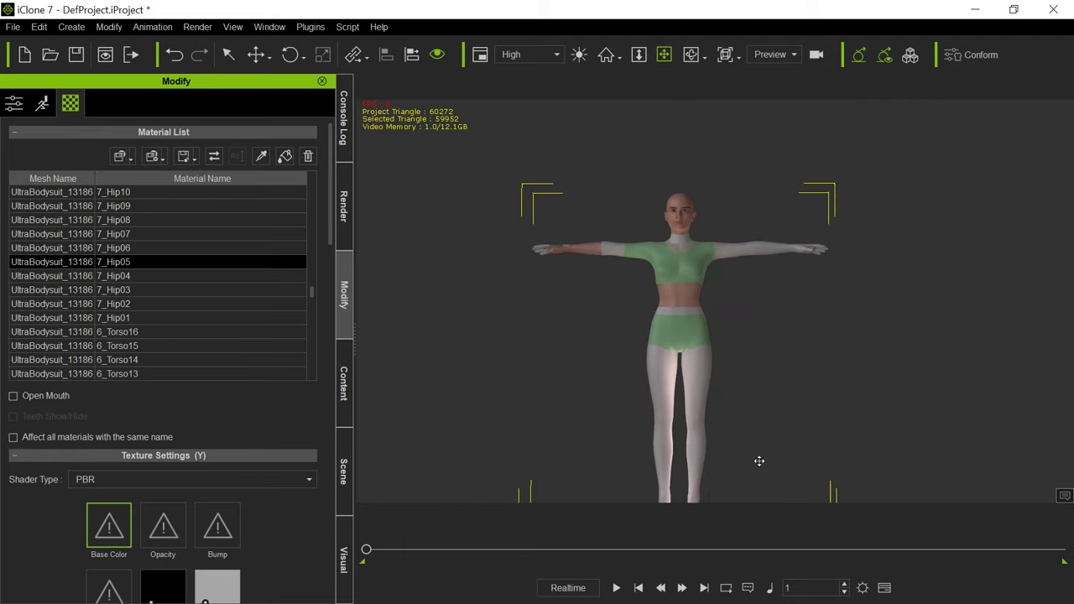
drag(758, 461, 750, 374)
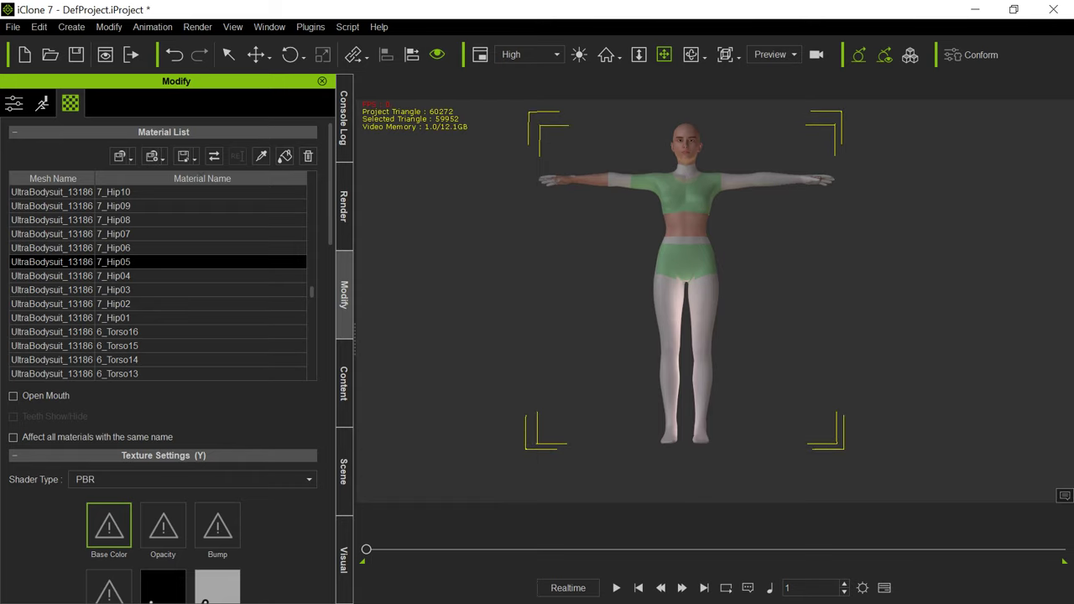
drag(2, 172, 296, 97)
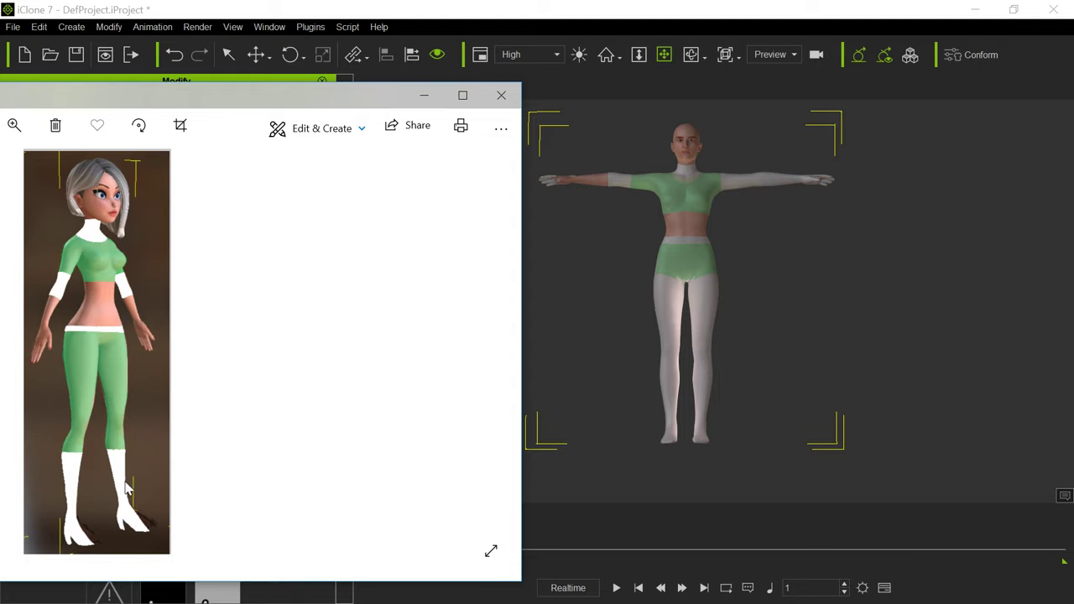
click(424, 95)
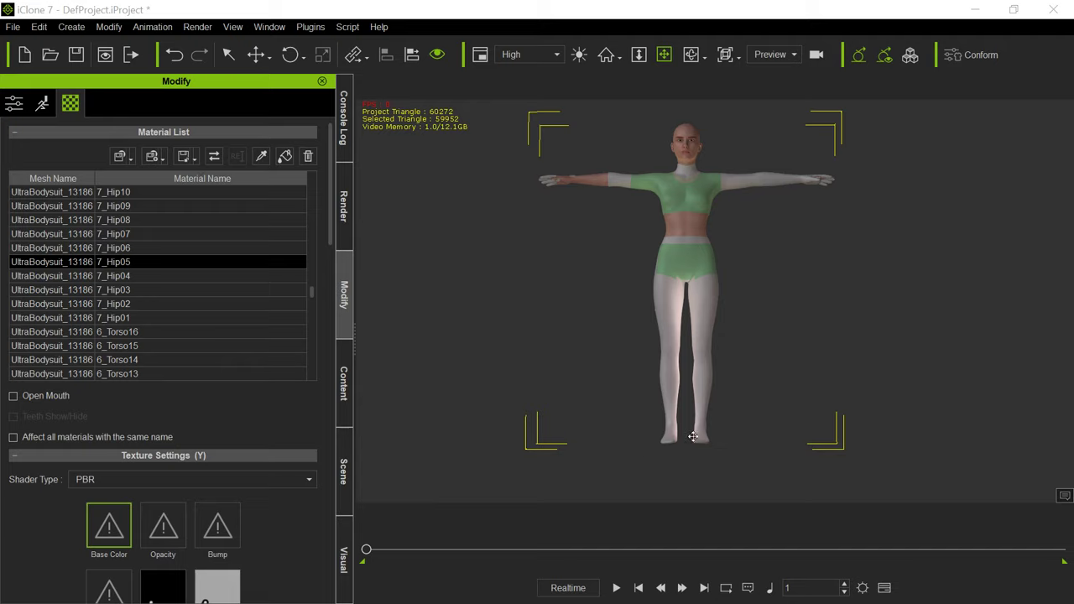
click(261, 156)
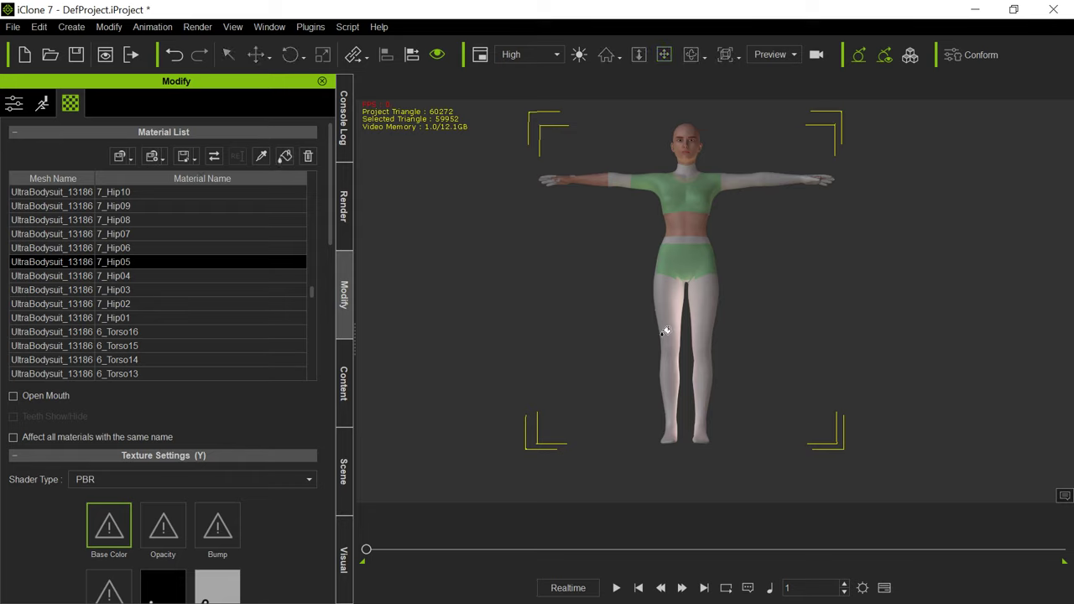
click(669, 304)
click(673, 290)
click(682, 284)
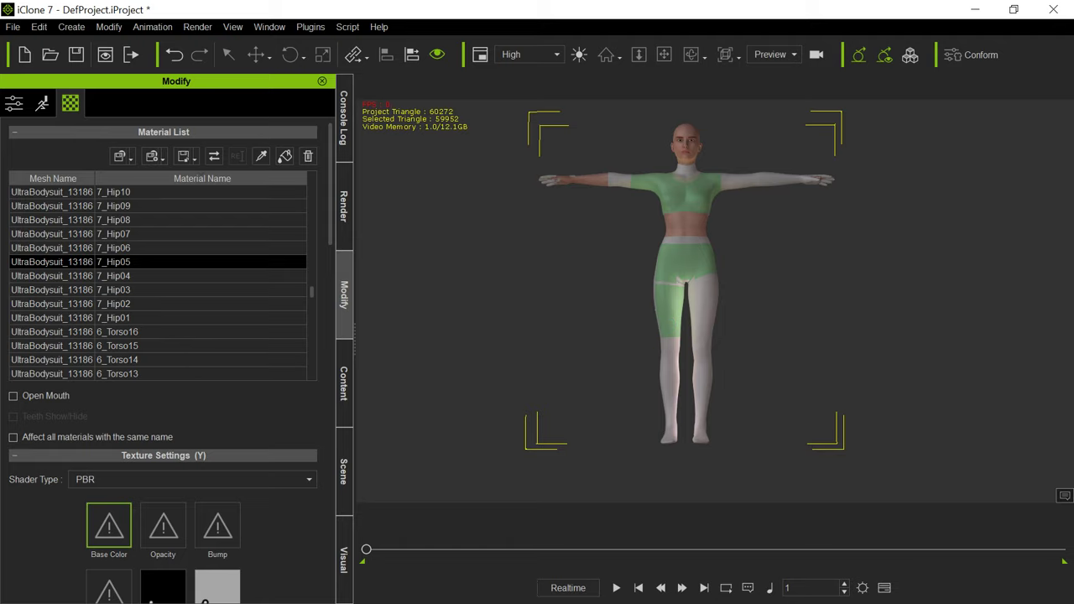
key(alt+Tab)
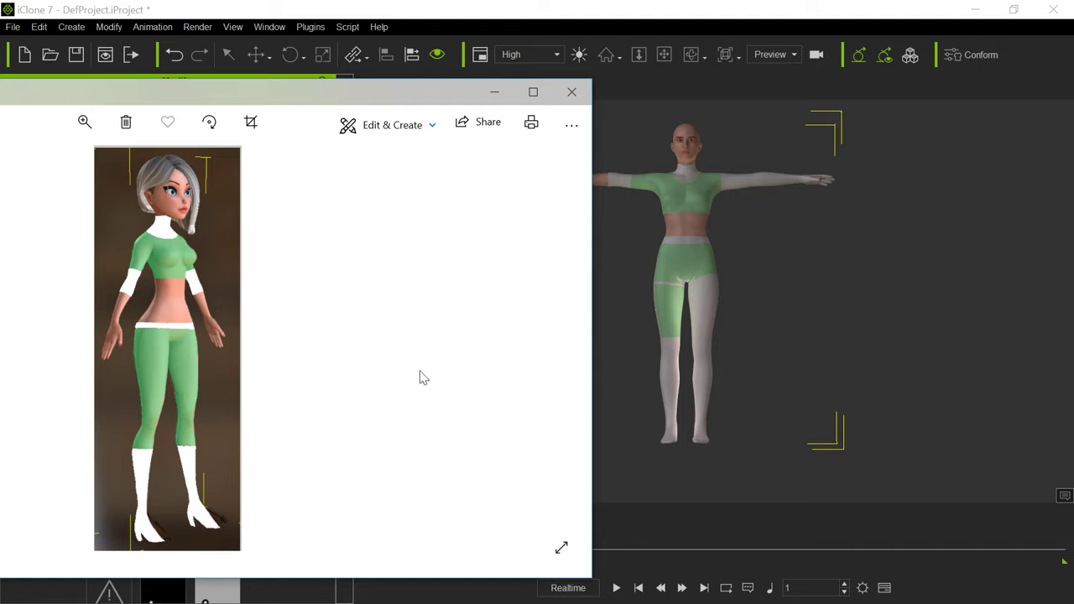